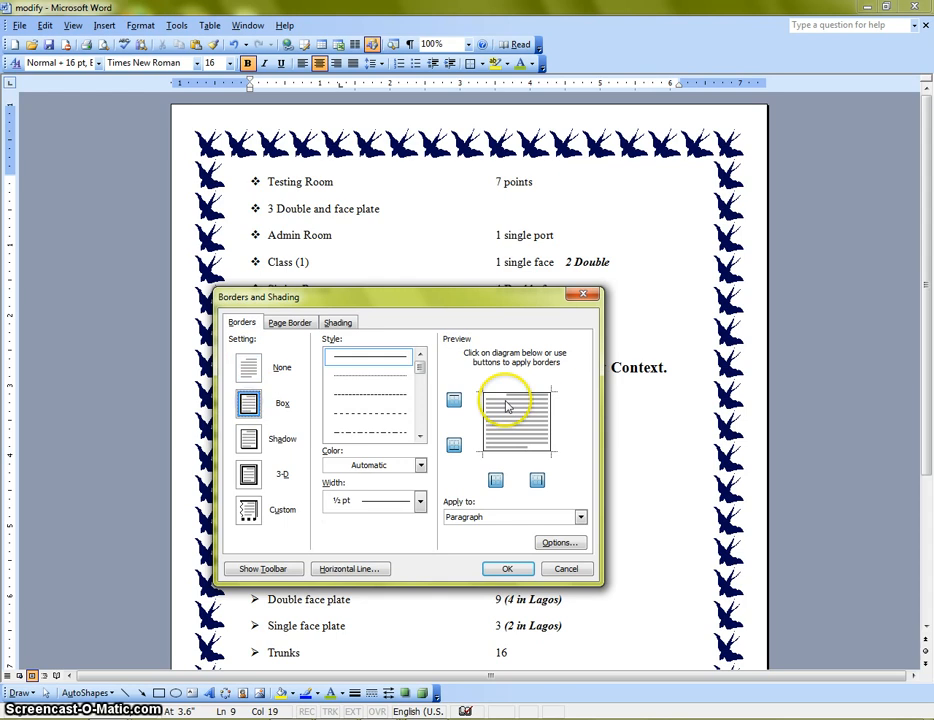
Try the Shadow setting, individual edges switched off and on, and the 3-D setting for the paragraph border.
left_click(249, 442)
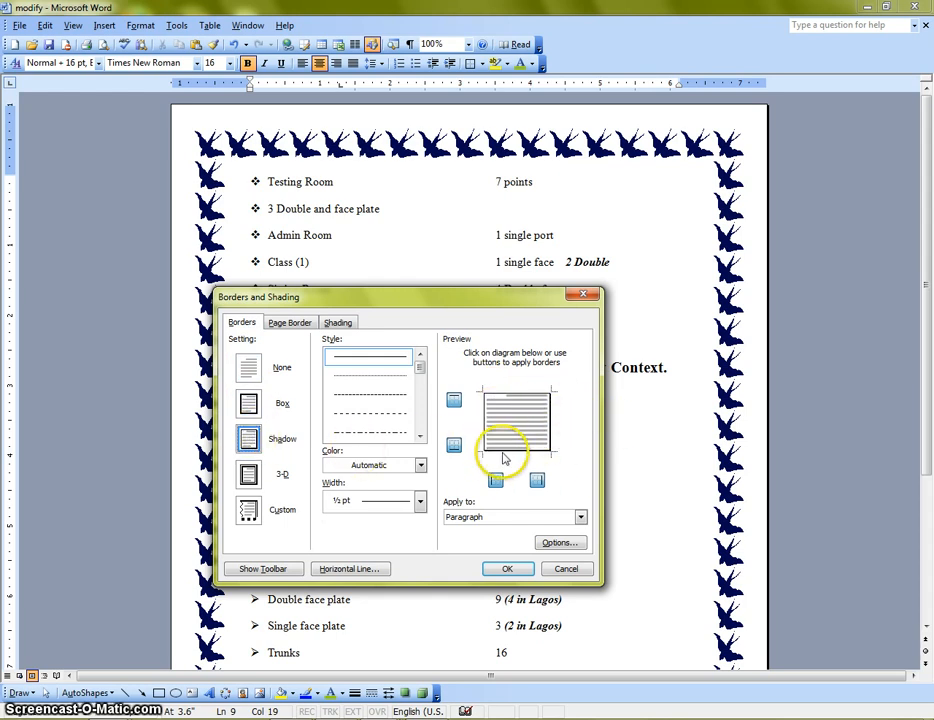
left_click(456, 404)
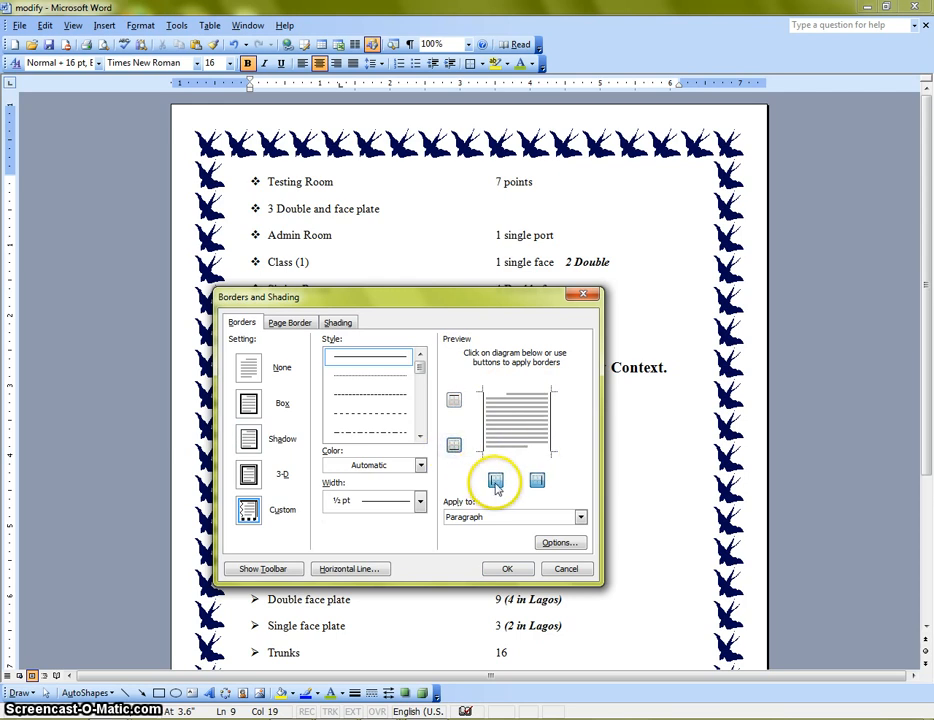
left_click(453, 401)
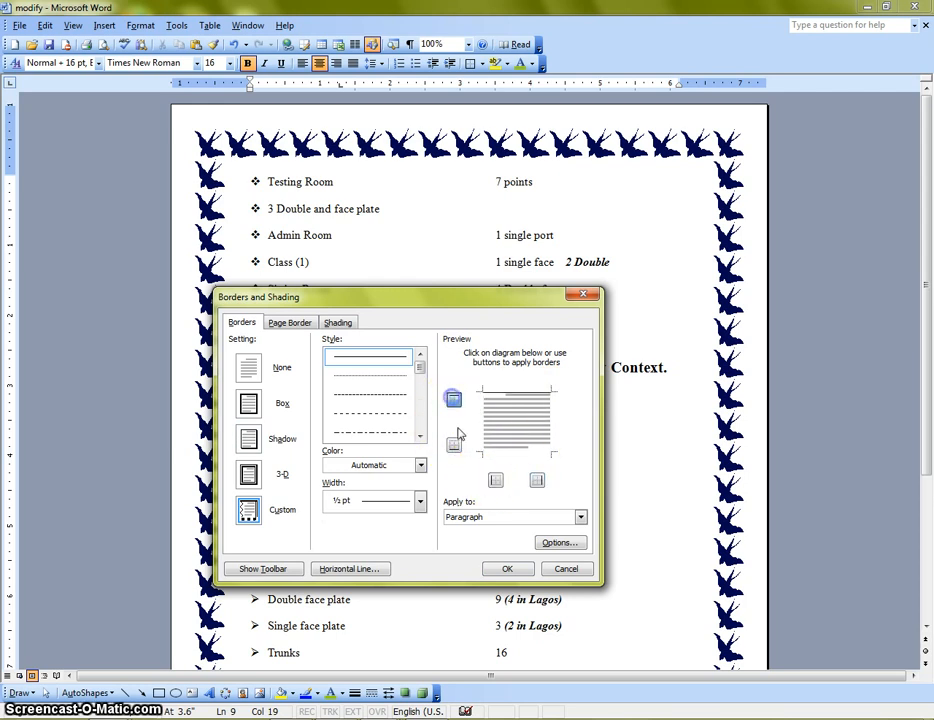
left_click(496, 480)
left_click(537, 481)
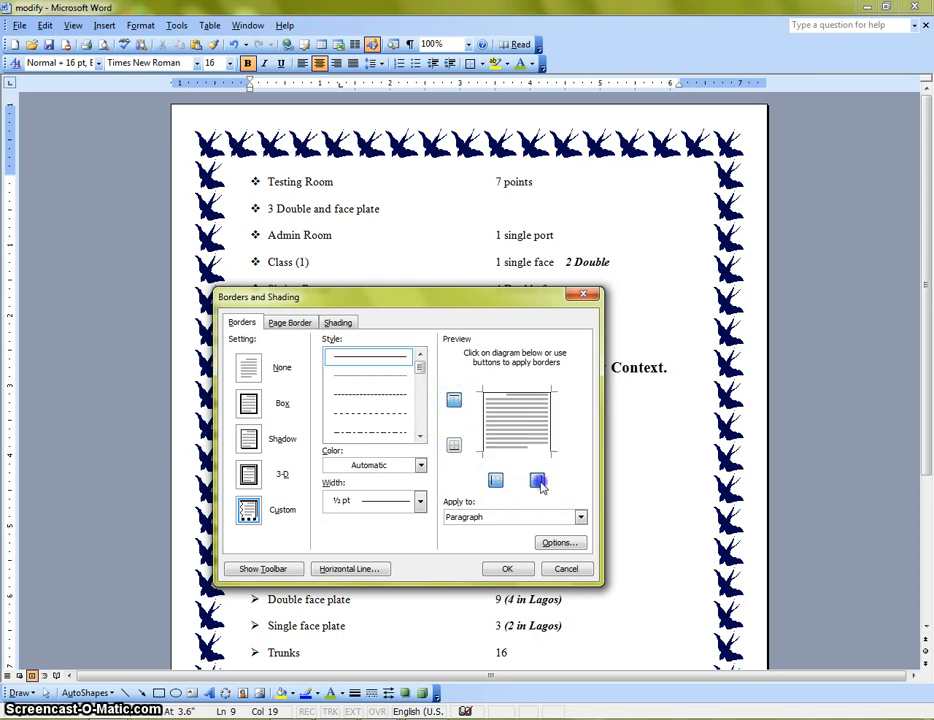
left_click(249, 476)
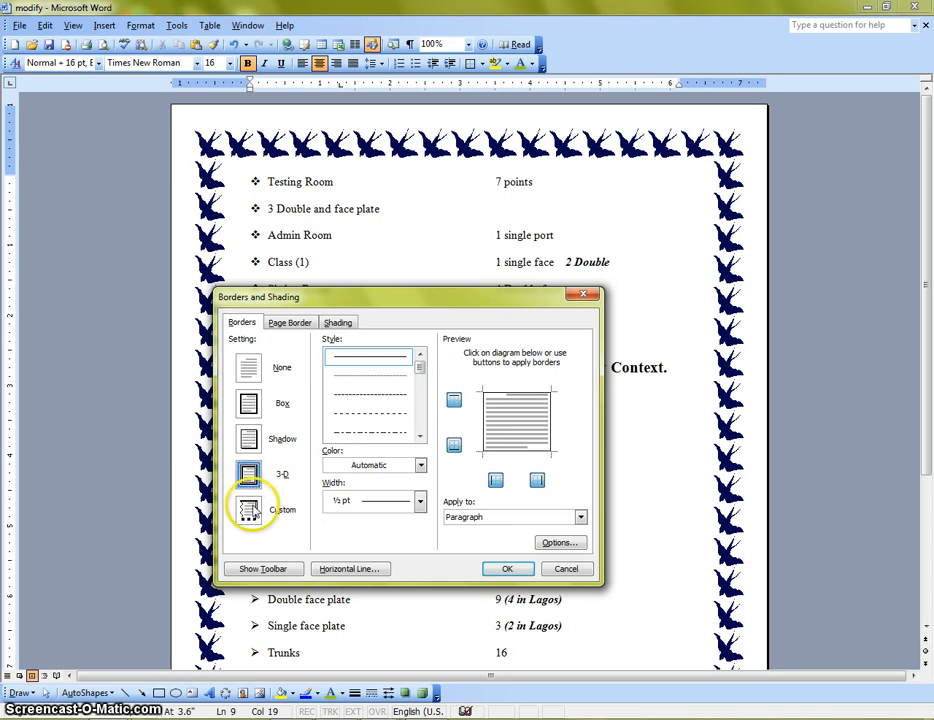
Try several dashed and multi-line border styles, ending with a 3 pt triple-line style, and apply the border to the Para-Military paragraph.
left_click(396, 376)
left_click(386, 410)
left_click(396, 432)
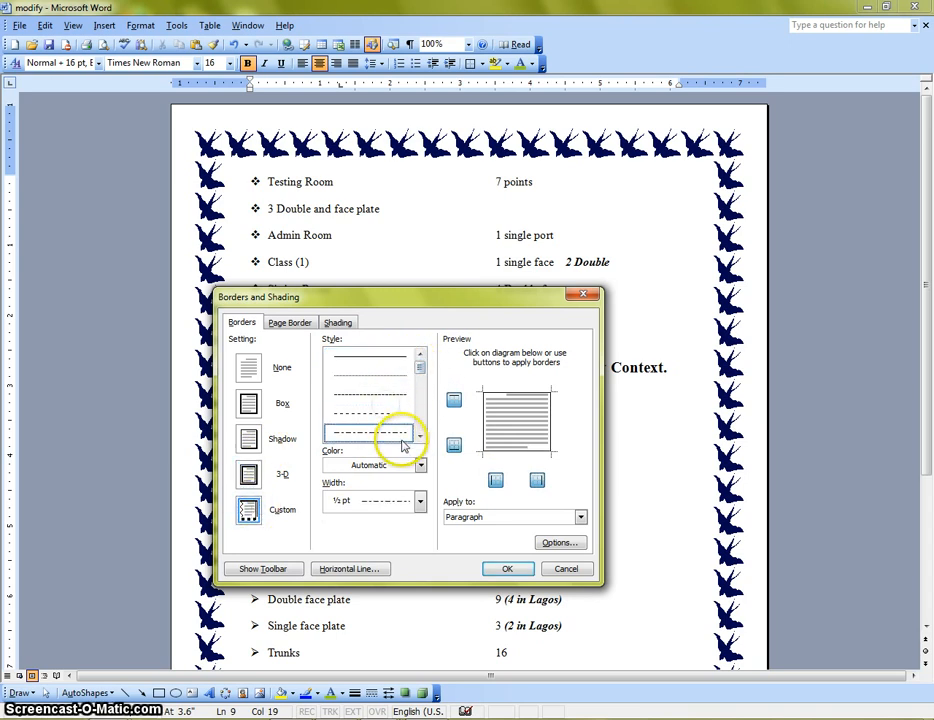
scroll(405, 410, "down", 5)
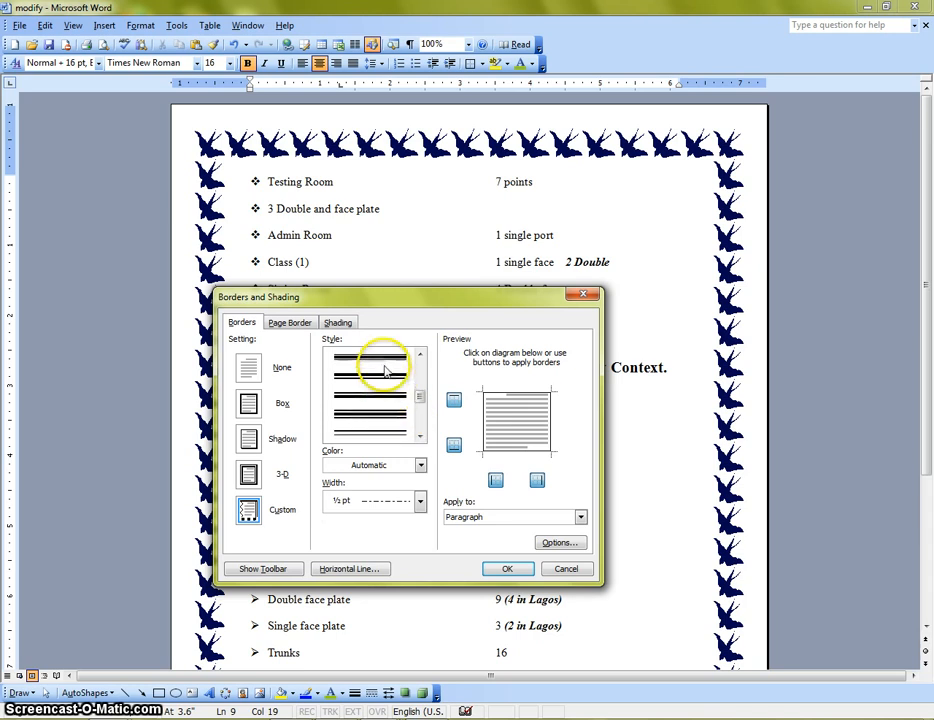
left_click(383, 359)
scroll(391, 406, "up", 2)
scroll(392, 414, "down", 1)
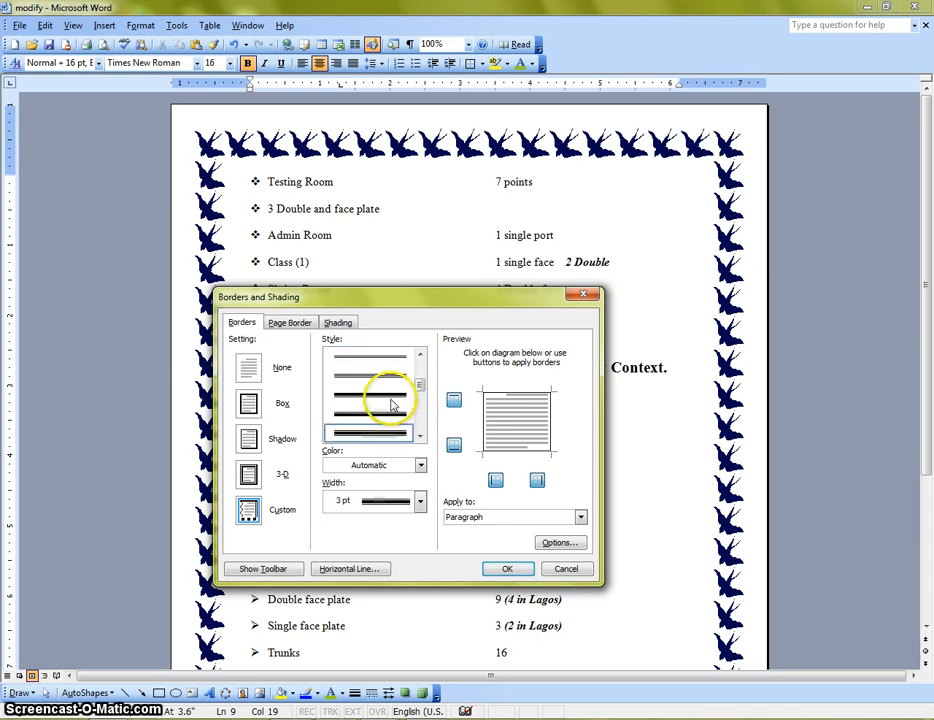
left_click(388, 376)
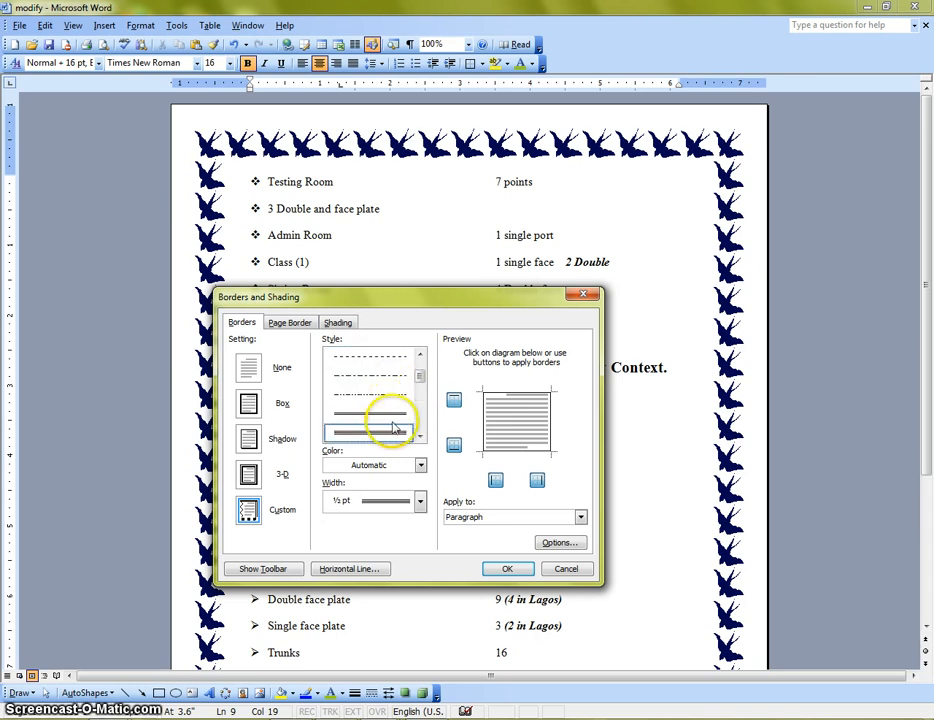
scroll(394, 425, "down", 3)
left_click(383, 379)
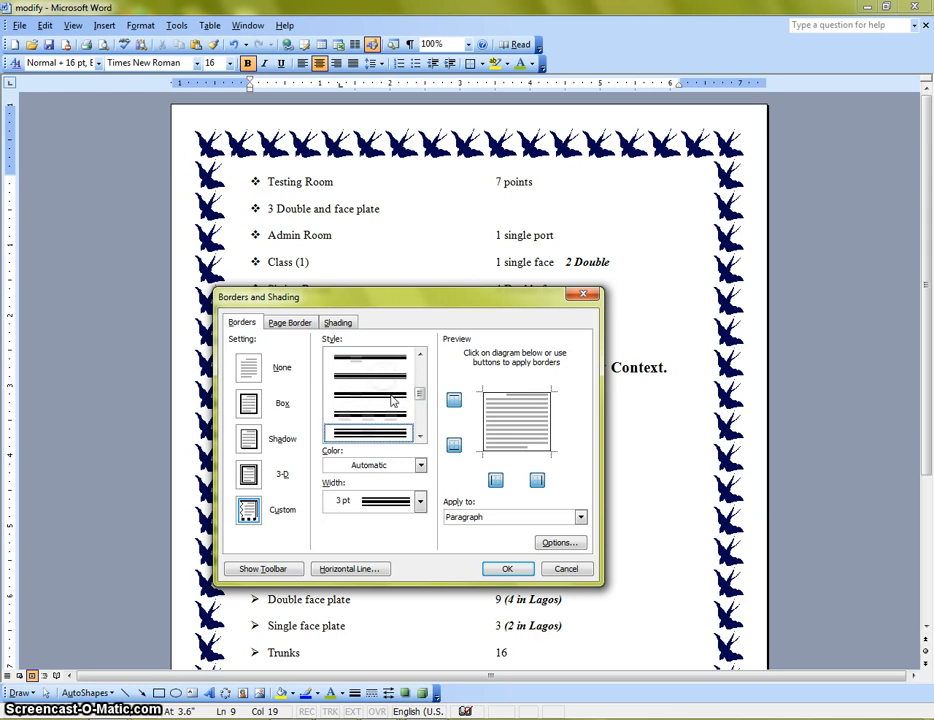
left_click(510, 569)
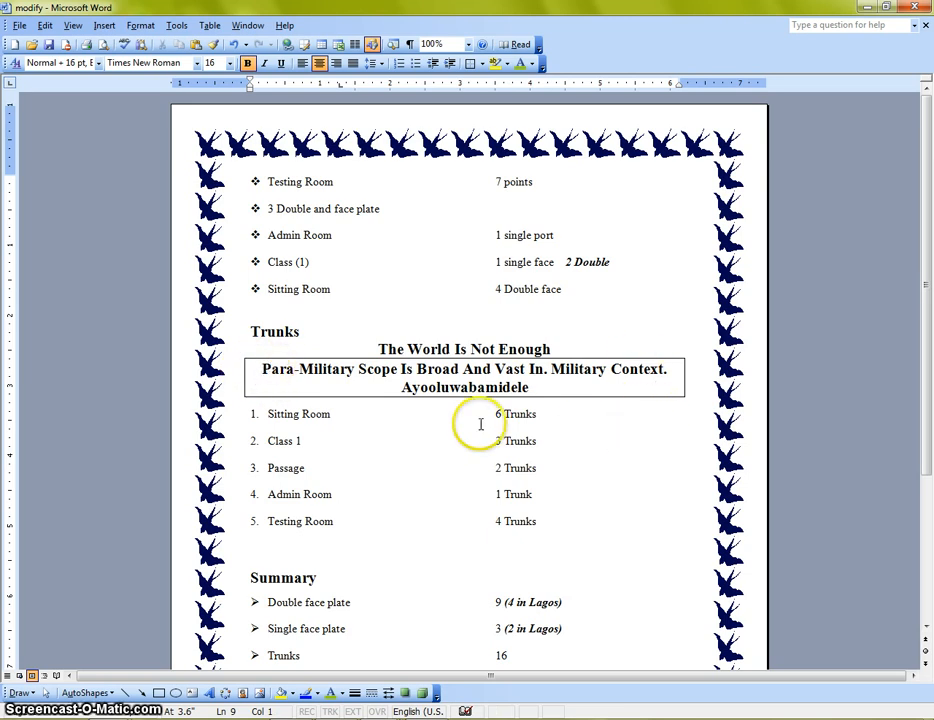
left_click(397, 366)
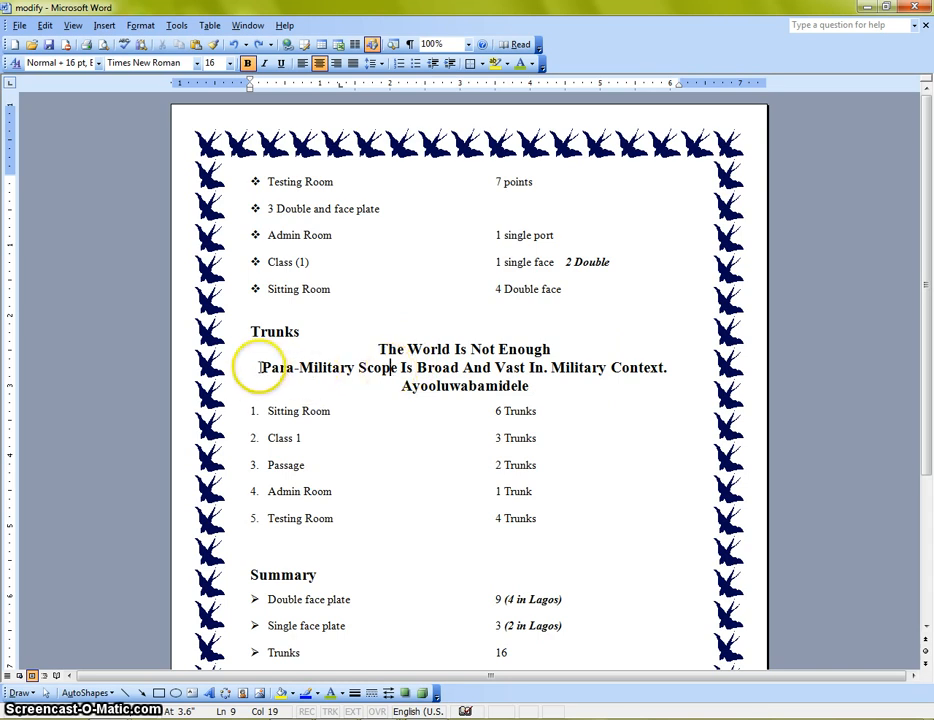
Try a ½ pt triple-line box border around the Trunks heading, and undo it.
left_click_drag(258, 368, 586, 393)
left_click(586, 393)
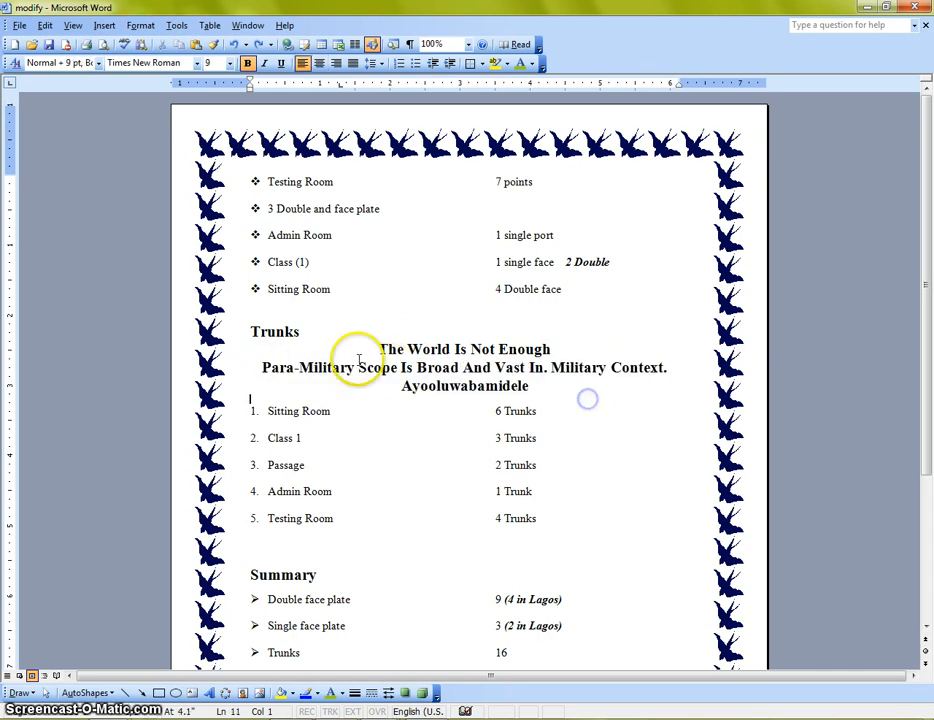
left_click(249, 329)
left_click(142, 25)
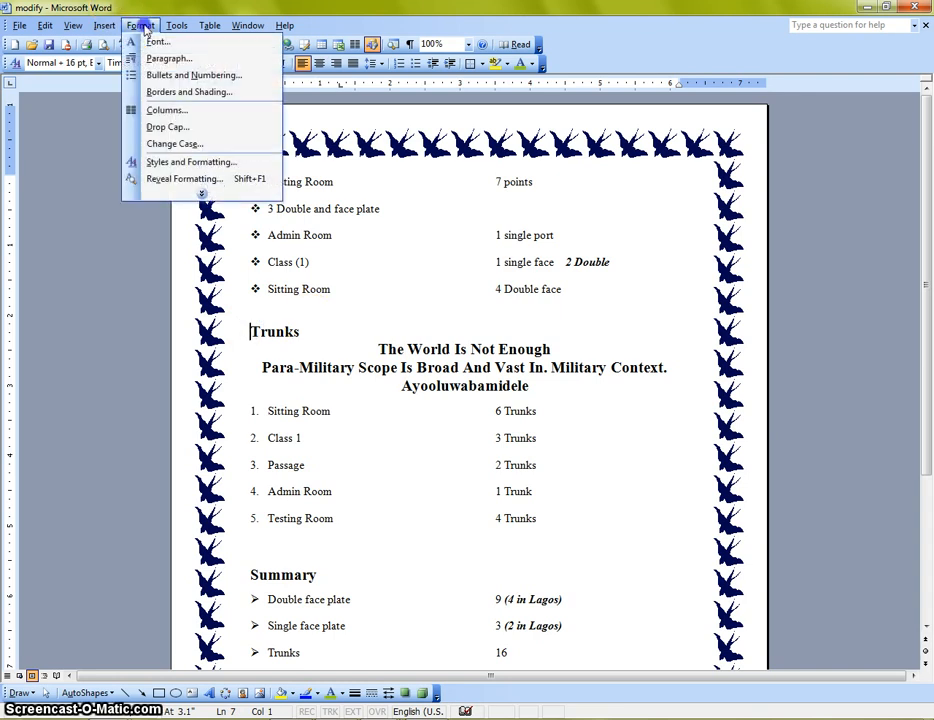
left_click(195, 92)
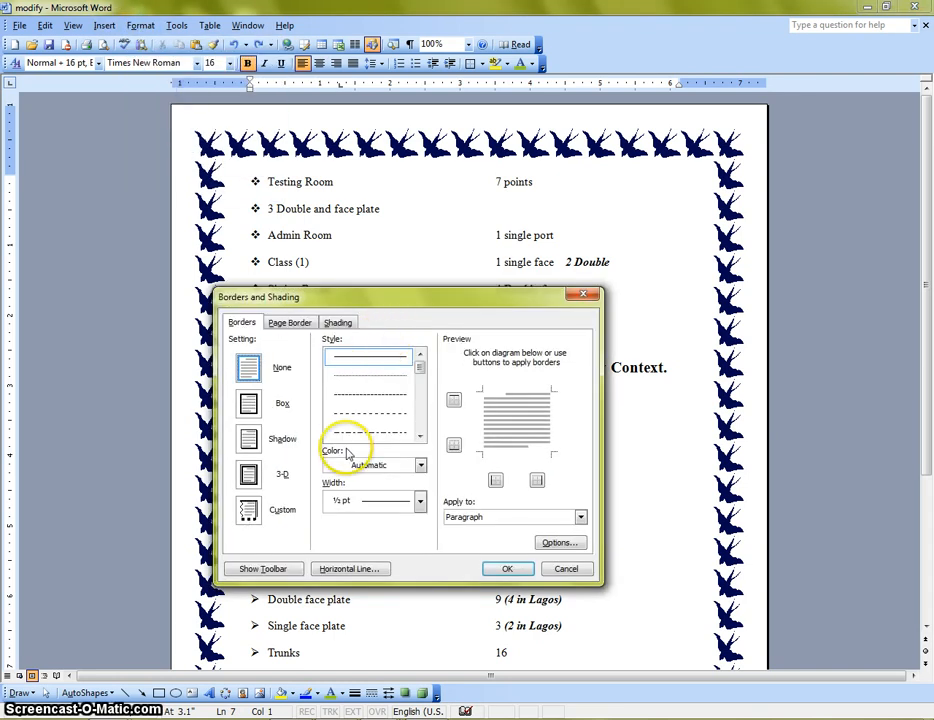
left_click(248, 439)
left_click(250, 405)
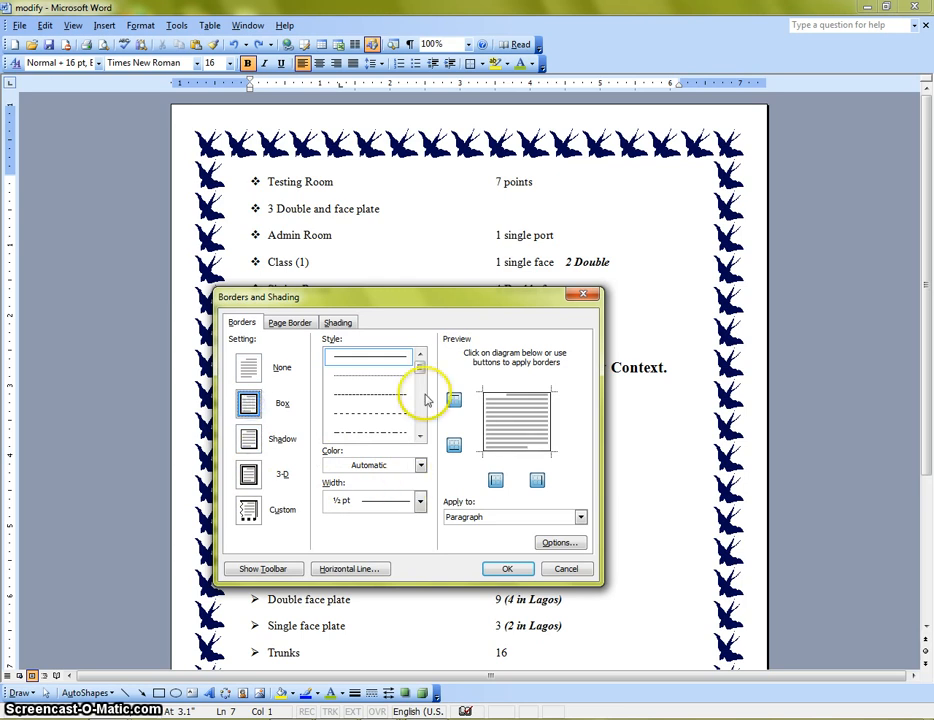
left_click_drag(422, 366, 424, 388)
left_click(386, 376)
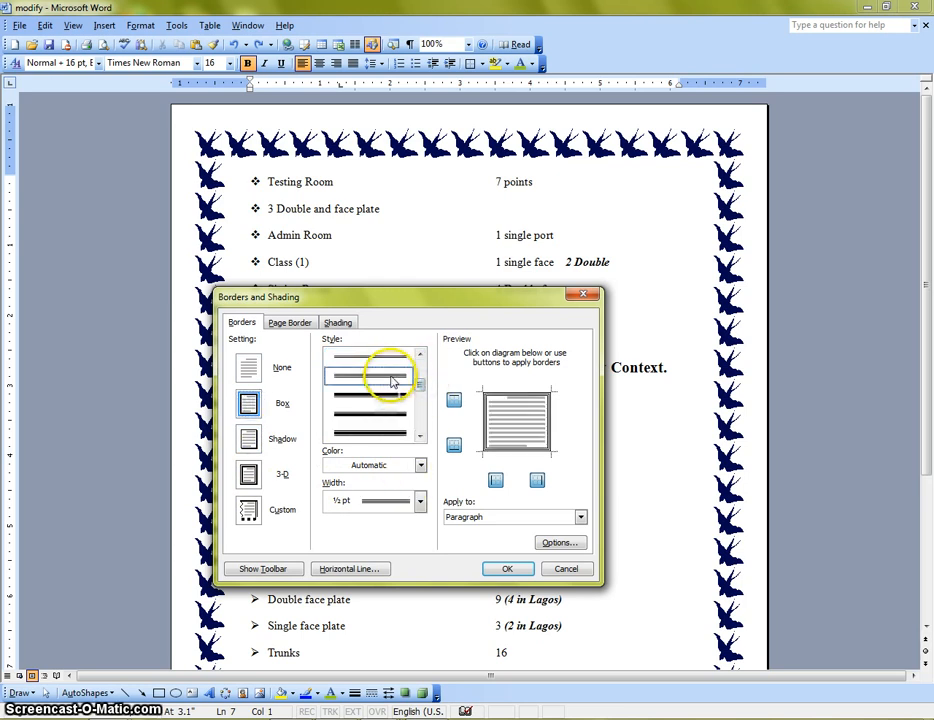
left_click(508, 569)
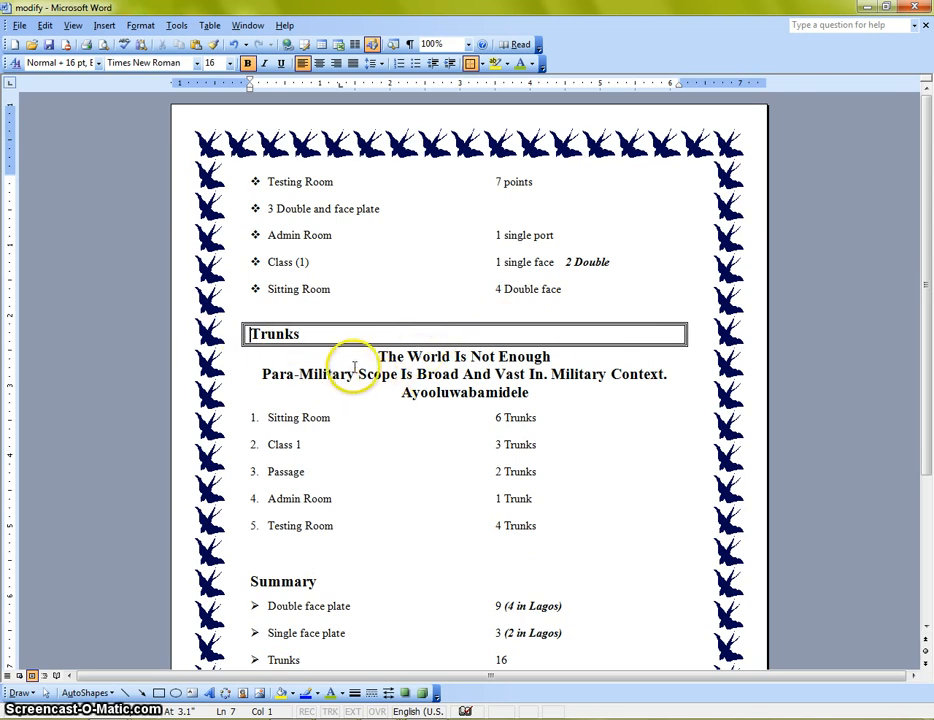
key("ctrl+z")
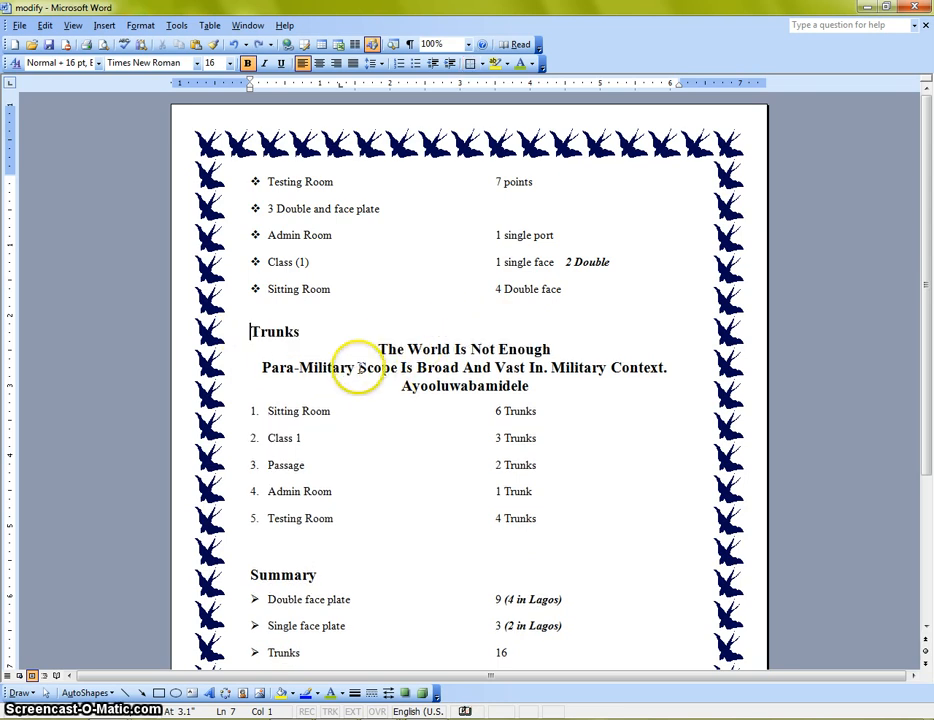
Put a box border in the double wavy line style around the whole bulleted list from Testing Room to Sitting Room.
left_click_drag(270, 182, 566, 293)
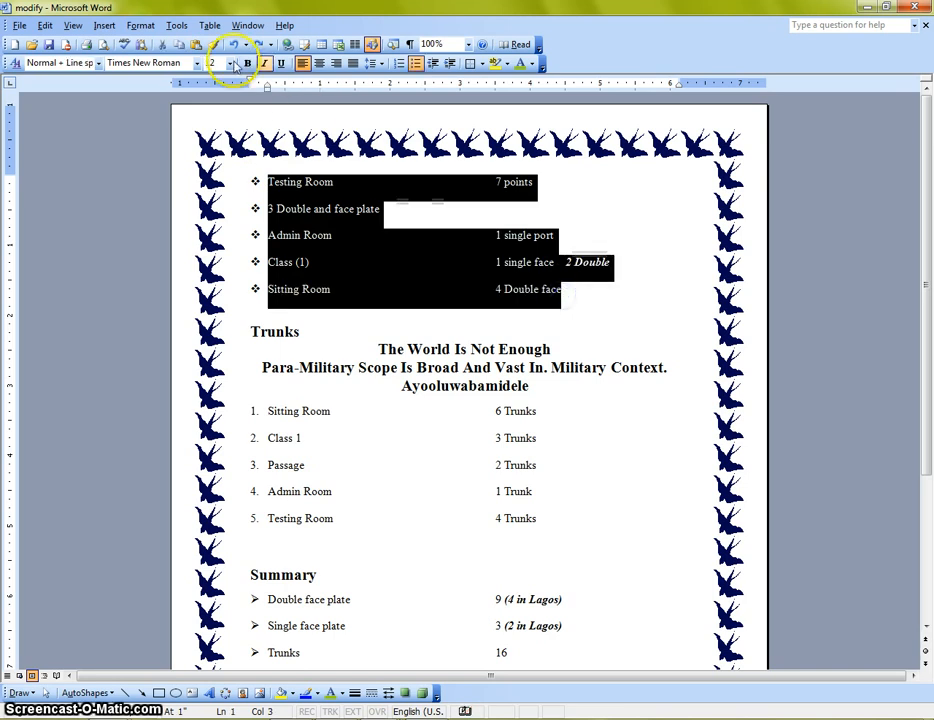
left_click(140, 25)
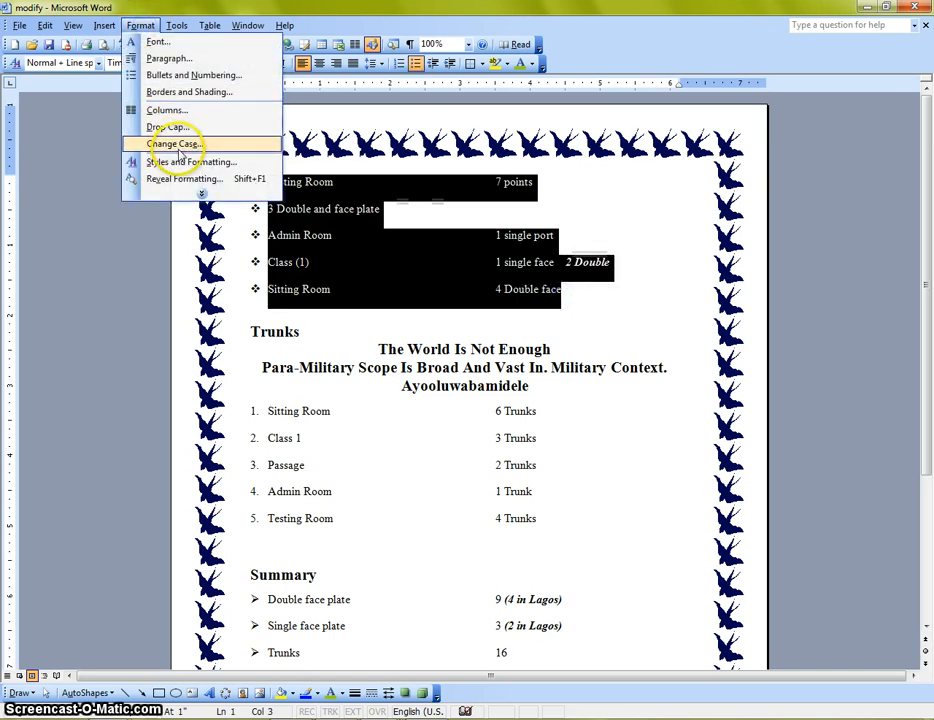
left_click(180, 92)
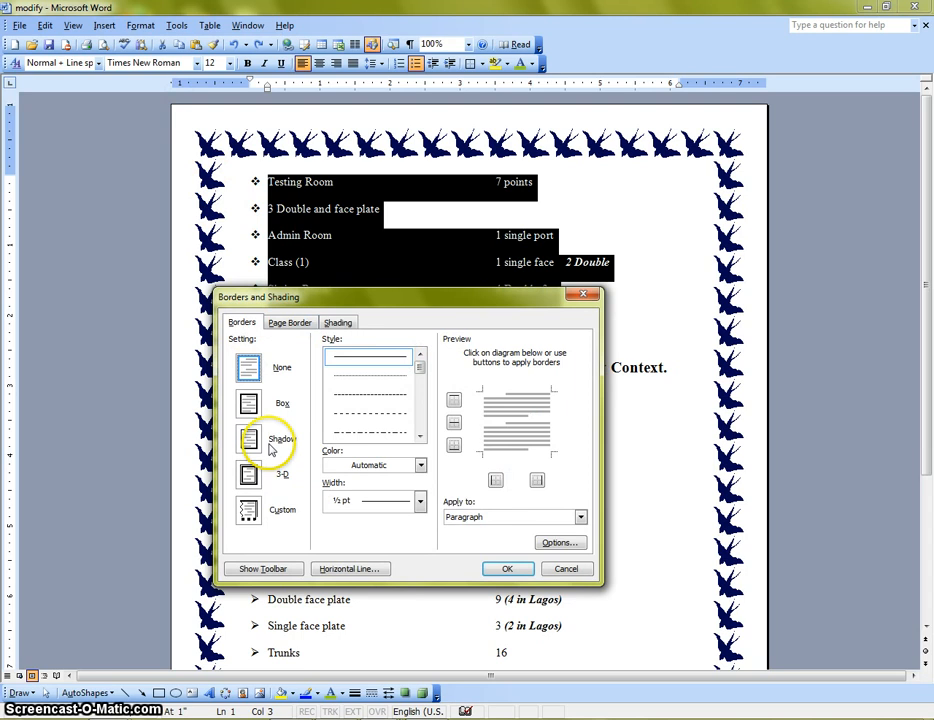
left_click(249, 403)
left_click_drag(420, 367, 422, 405)
left_click(384, 434)
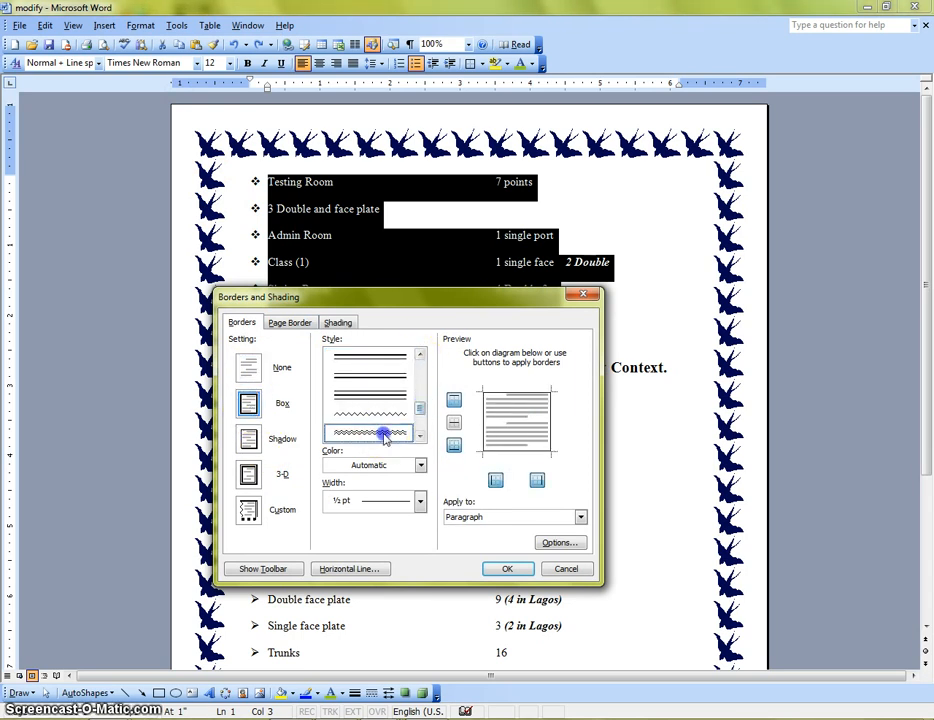
left_click(505, 568)
left_click(396, 452)
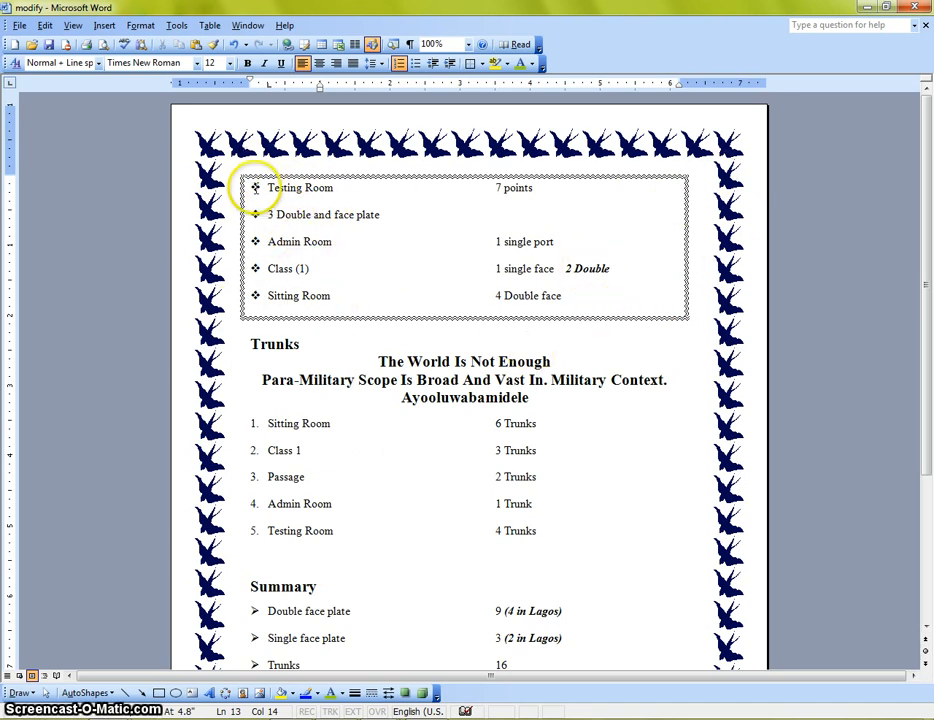
left_click(139, 26)
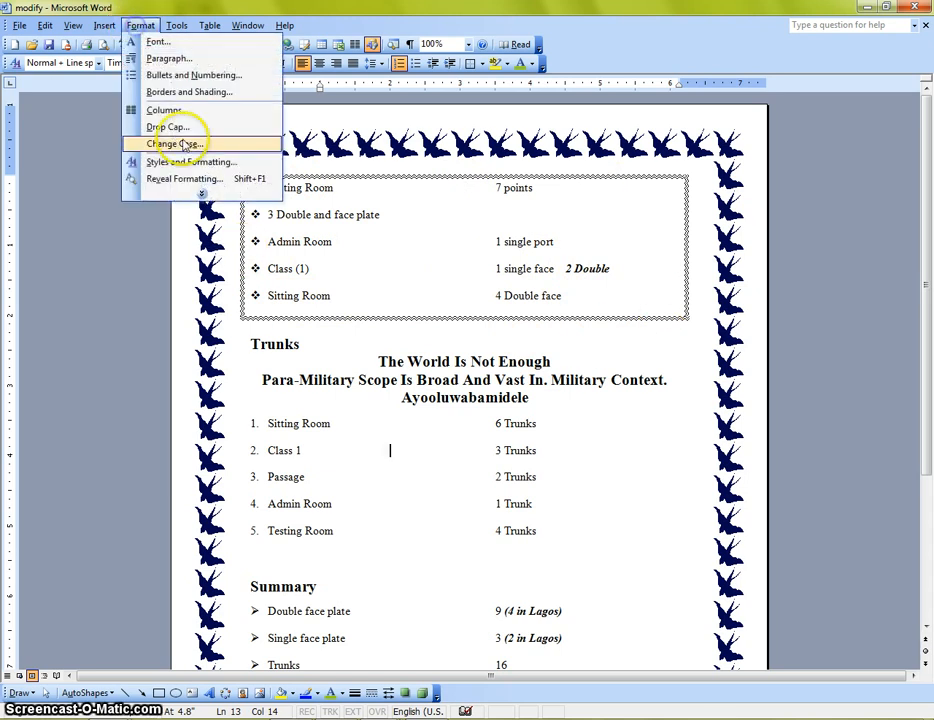
left_click(192, 92)
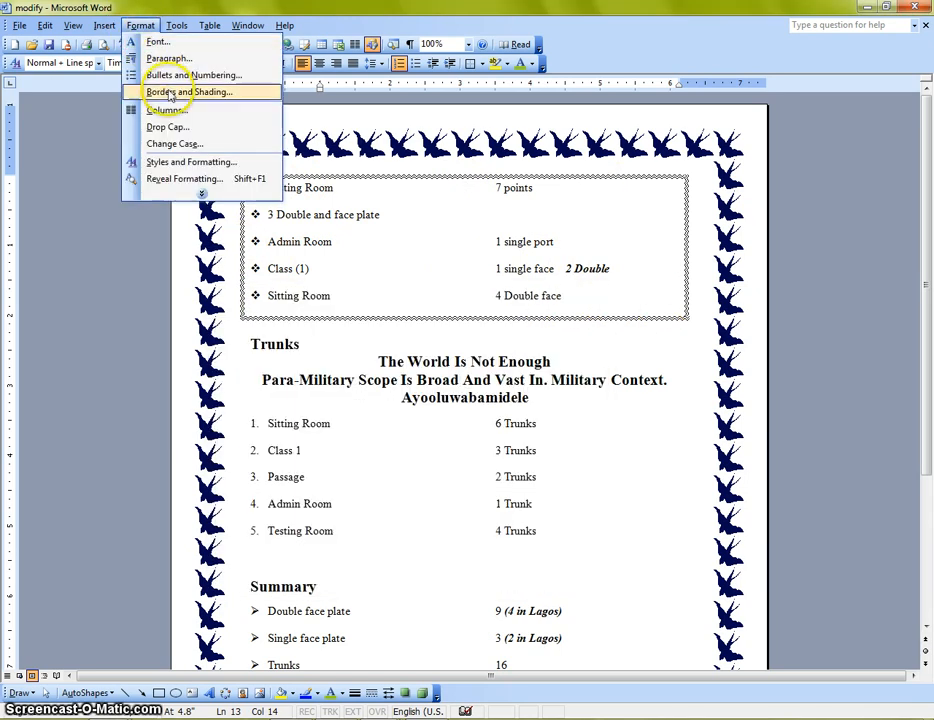
left_click(158, 91)
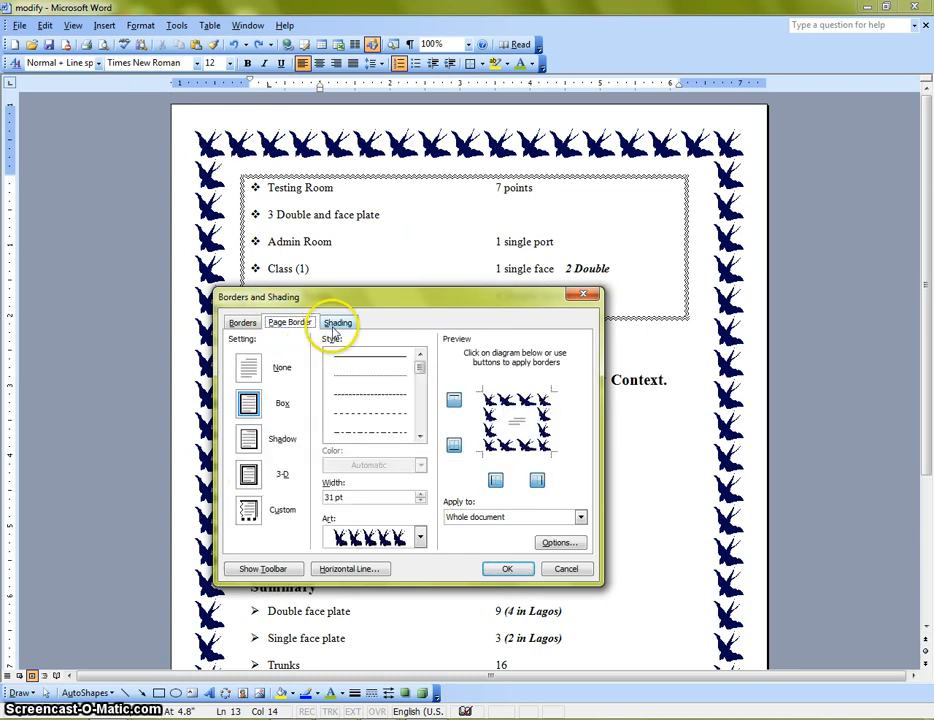
left_click(337, 324)
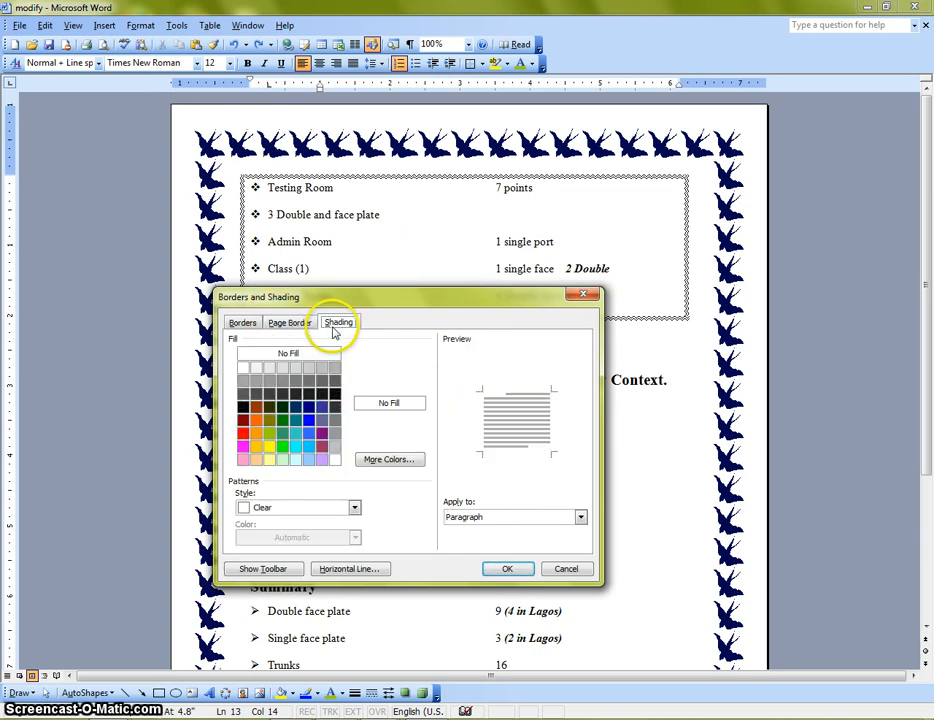
left_click(566, 569)
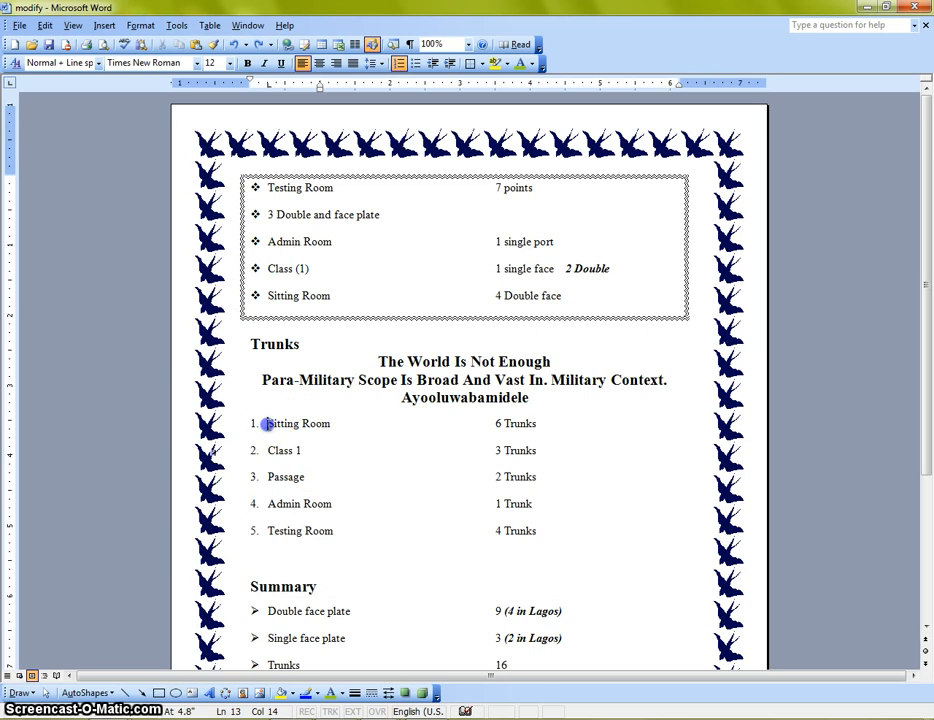
Shade the paragraphs of the five-item numbered list under the Trunks section with a red fill.
left_click_drag(267, 424, 539, 528)
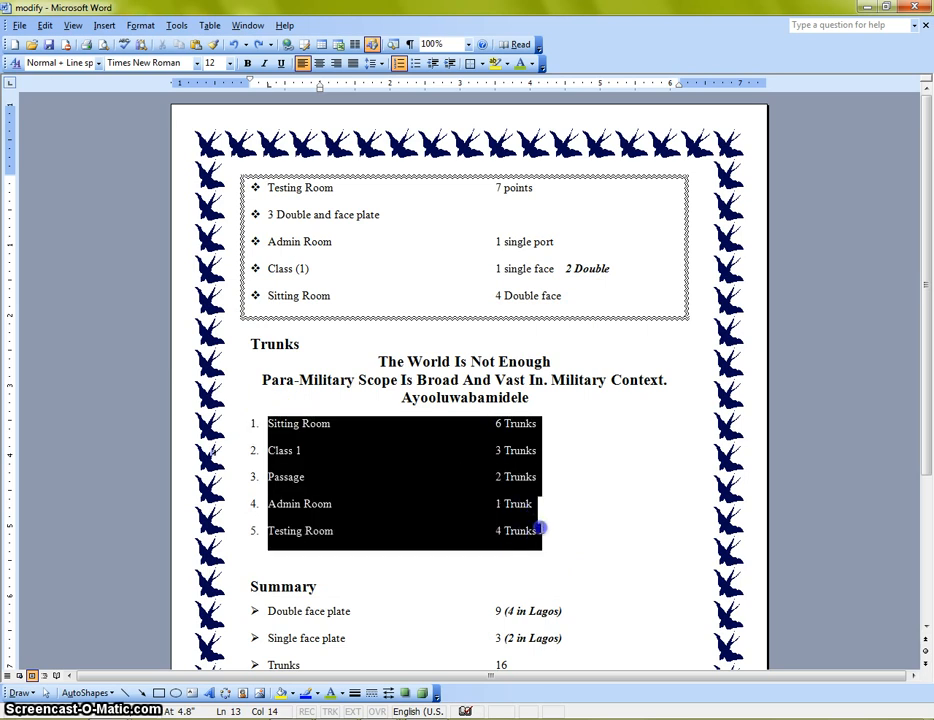
left_click(141, 25)
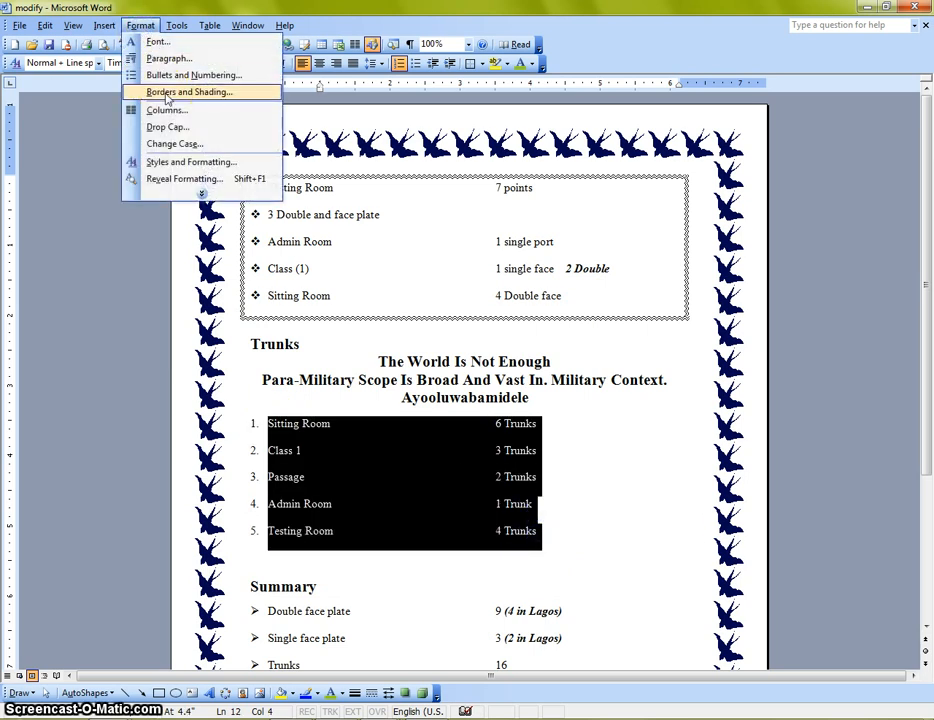
left_click(167, 93)
left_click(285, 322)
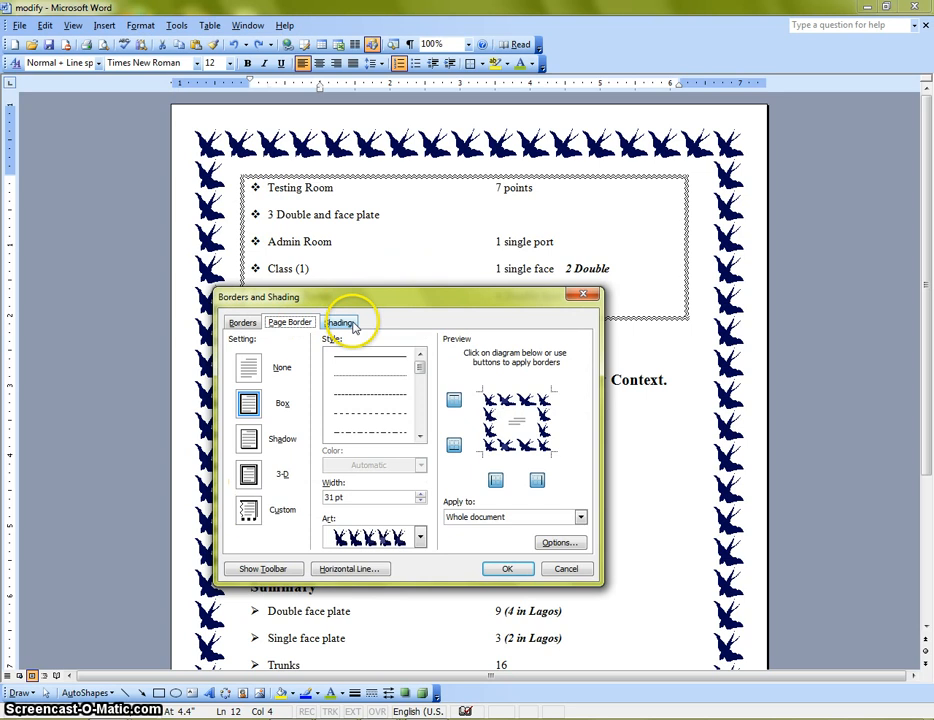
left_click(340, 322)
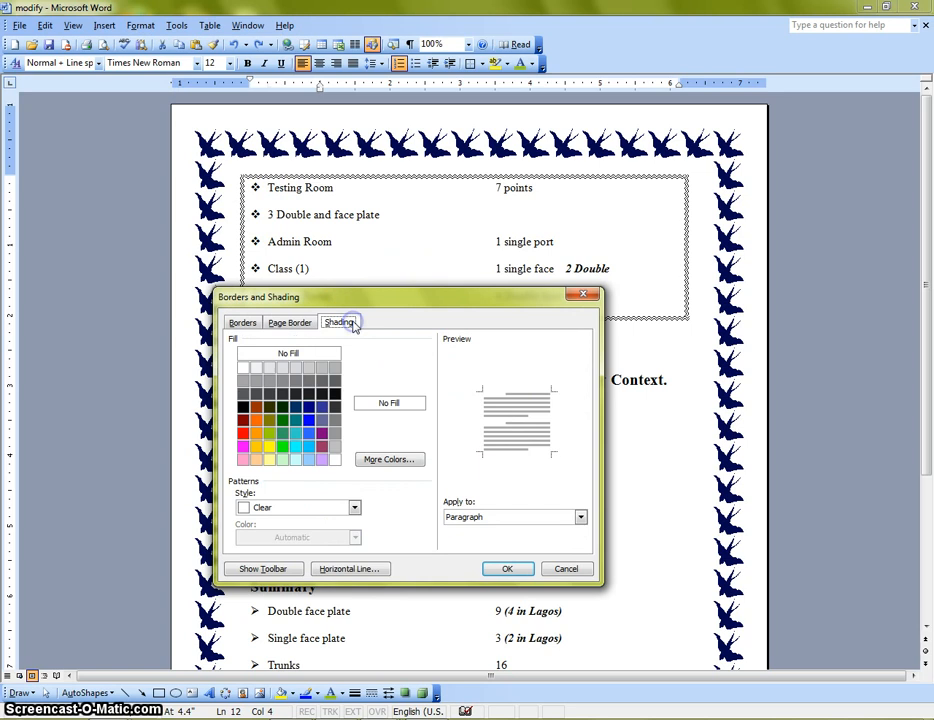
left_click(243, 432)
left_click(507, 568)
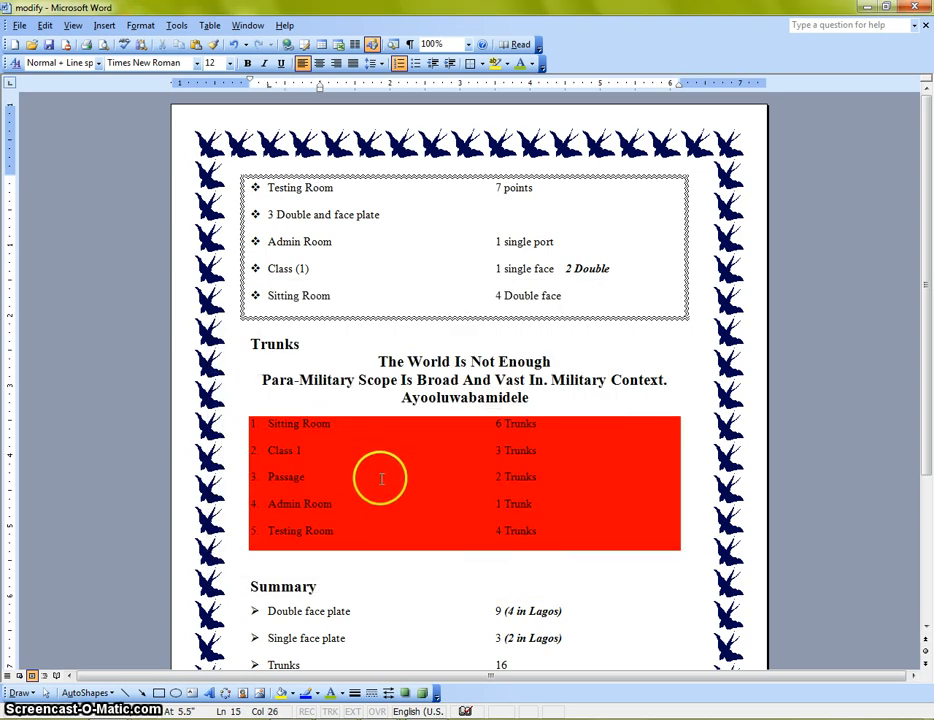
scroll(385, 477, "down", 2)
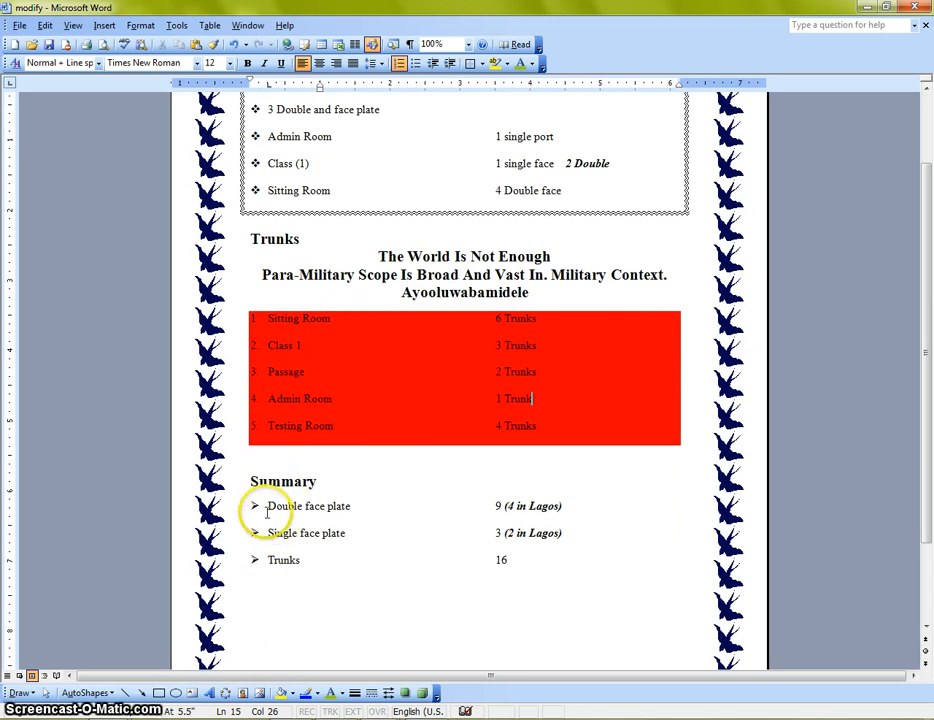
Shade the paragraphs of the three-item bulleted list under the Summary heading with a gold fill.
left_click(554, 551, "shift")
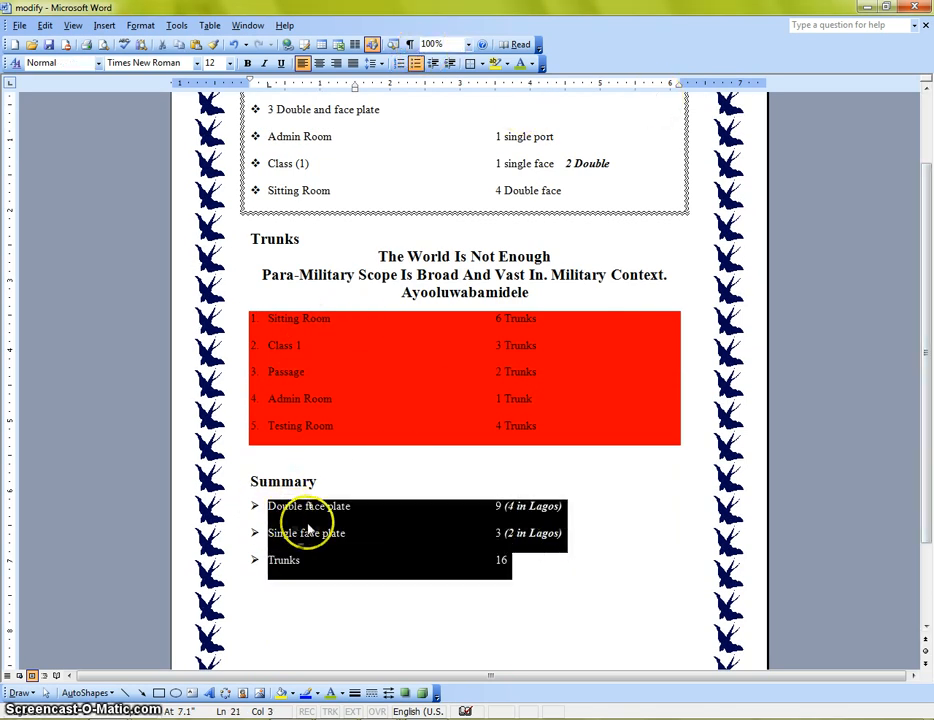
left_click(178, 27)
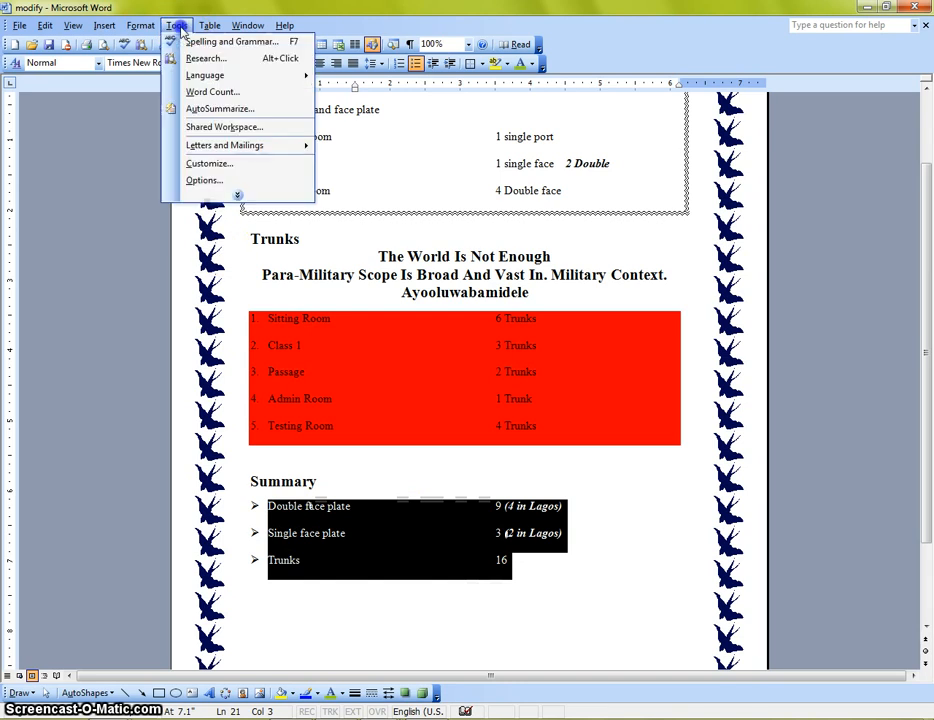
mouse_move(140, 25)
left_click(177, 93)
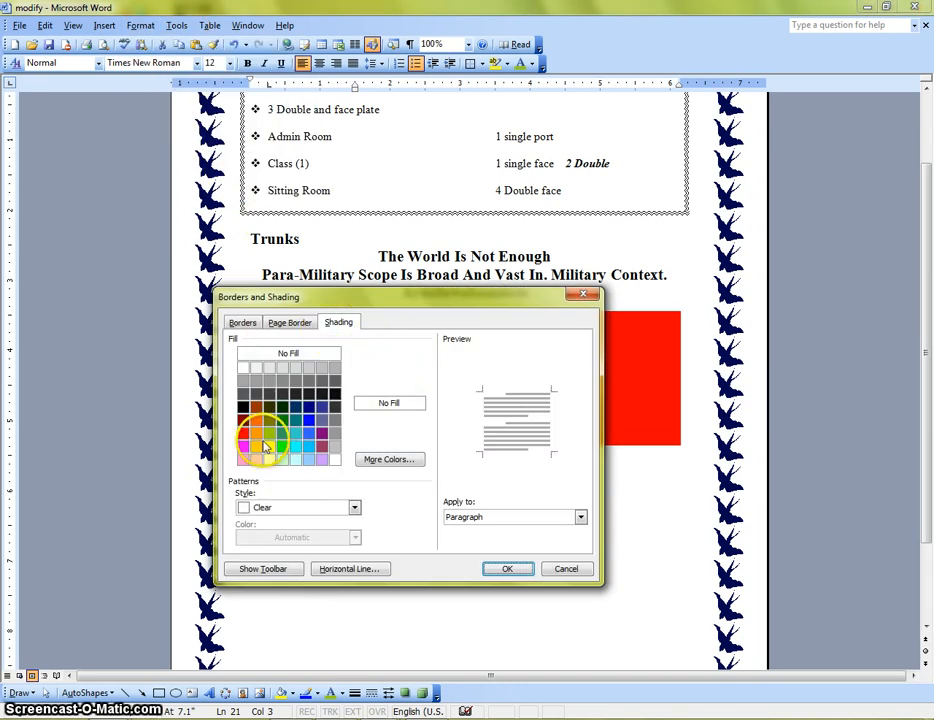
left_click(263, 445)
left_click(507, 568)
left_click(530, 621)
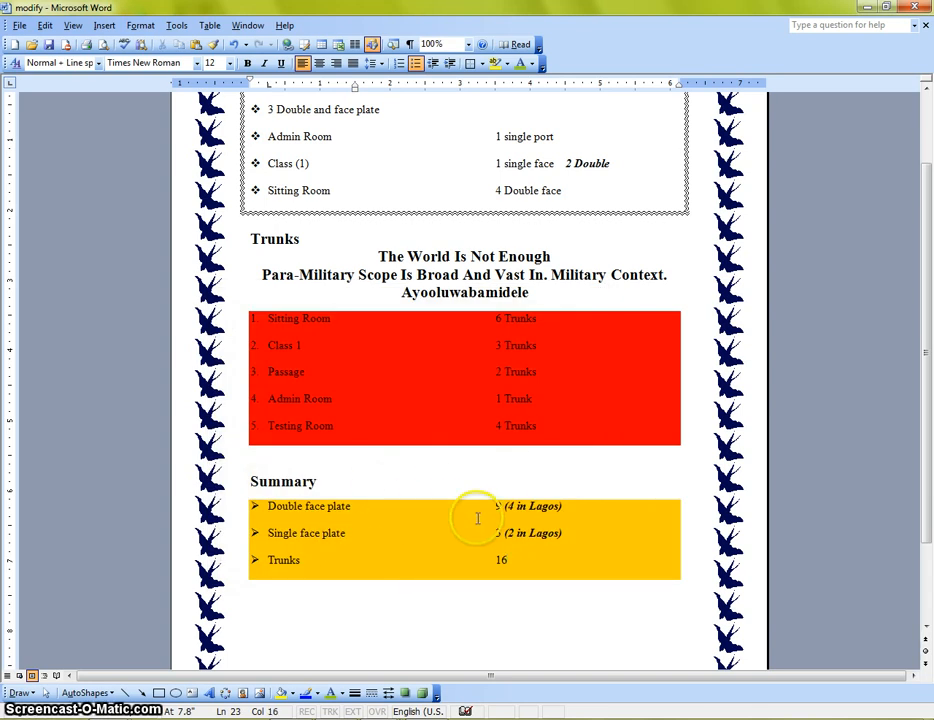
scroll(381, 375, "up", 2)
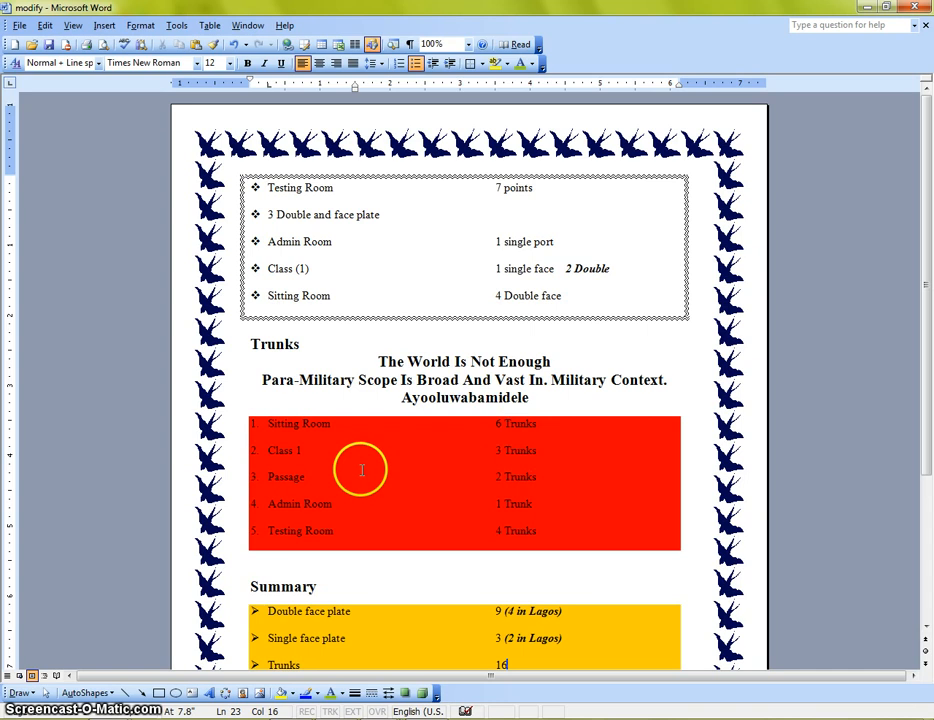
scroll(375, 461, "down", 1)
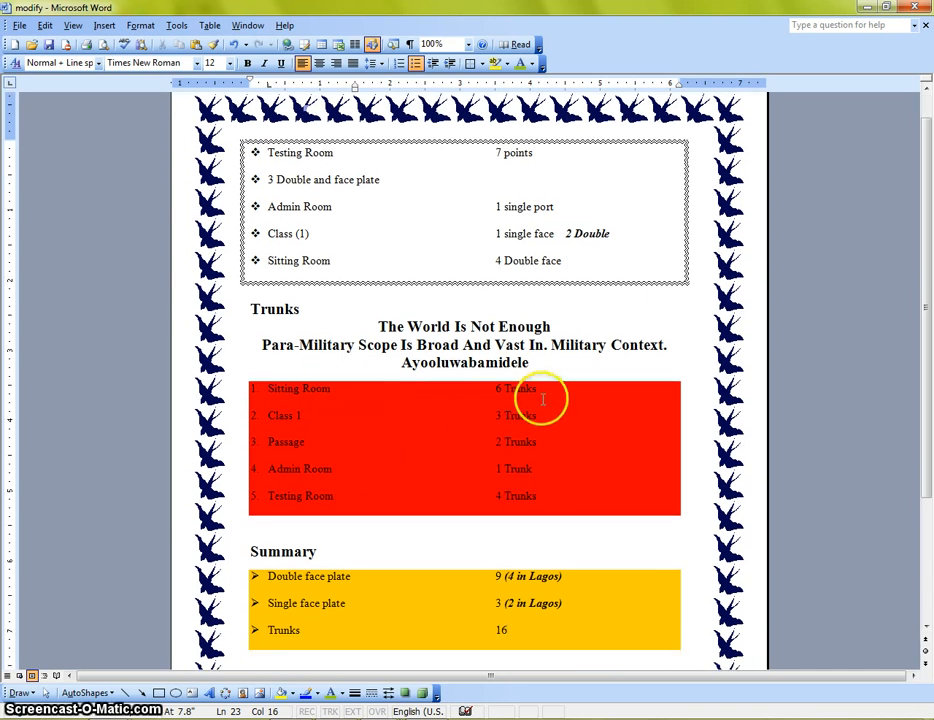
left_click_drag(549, 389, 223, 381)
left_click(422, 415)
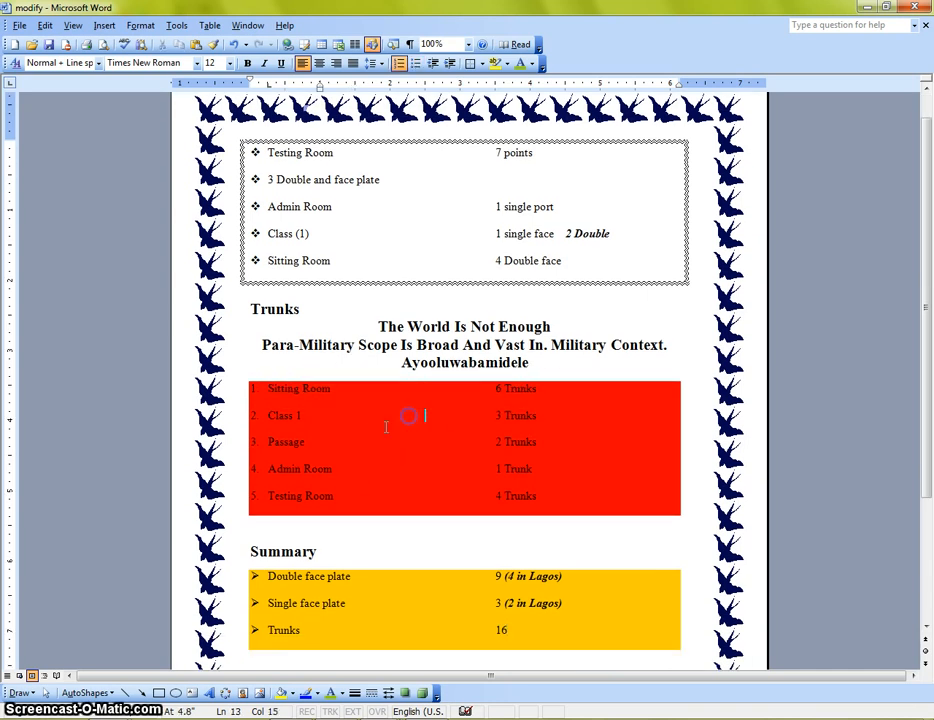
left_click(253, 388)
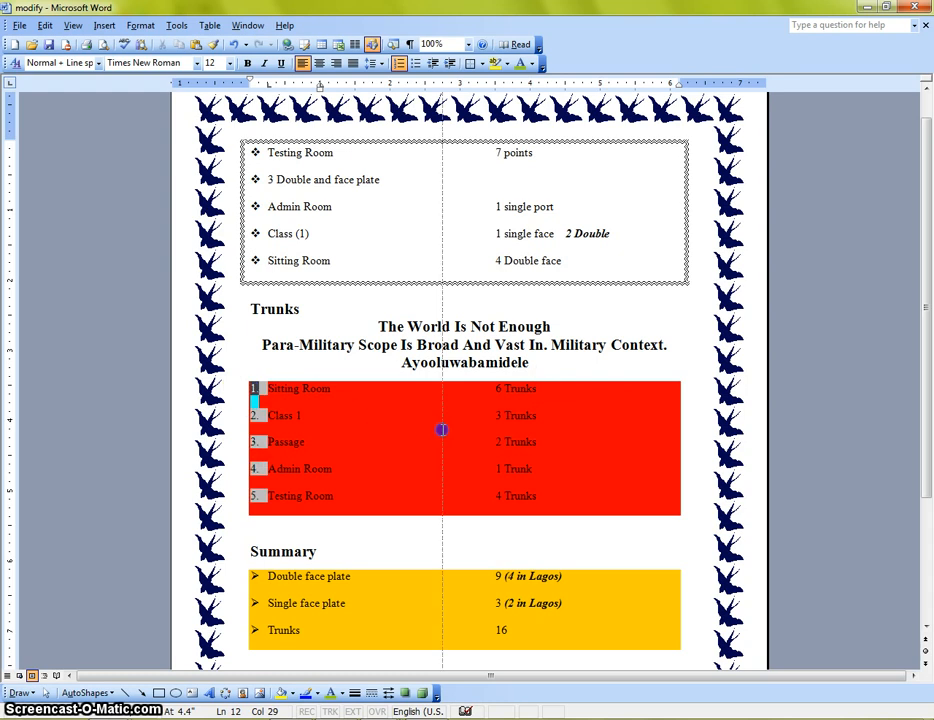
left_click_drag(442, 430, 442, 430)
key("ctrl+z")
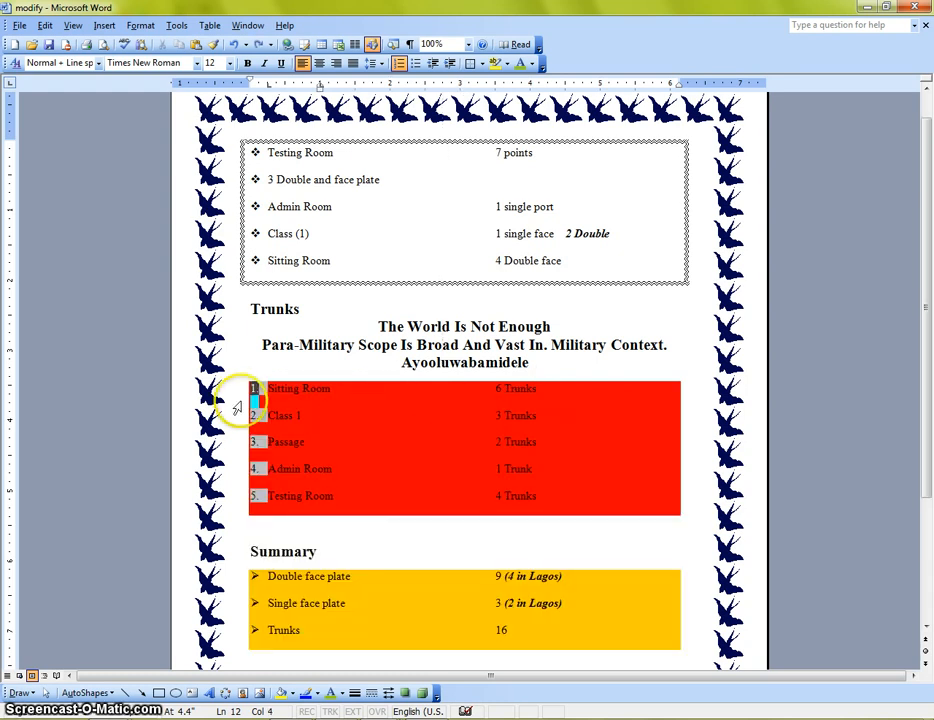
left_click(309, 396)
left_click_drag(268, 389, 548, 490)
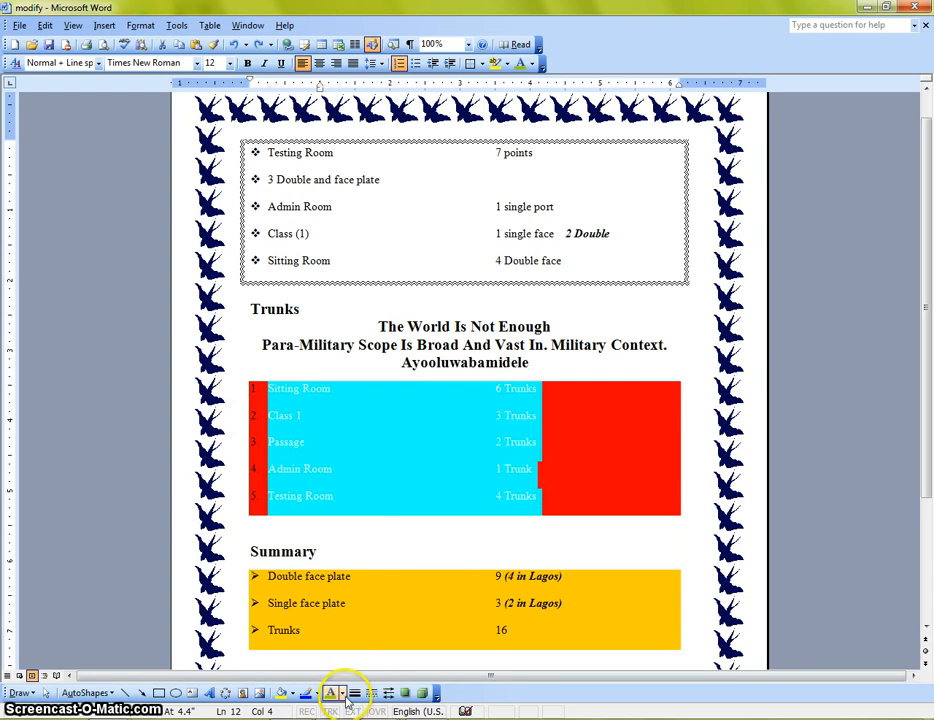
left_click(532, 64)
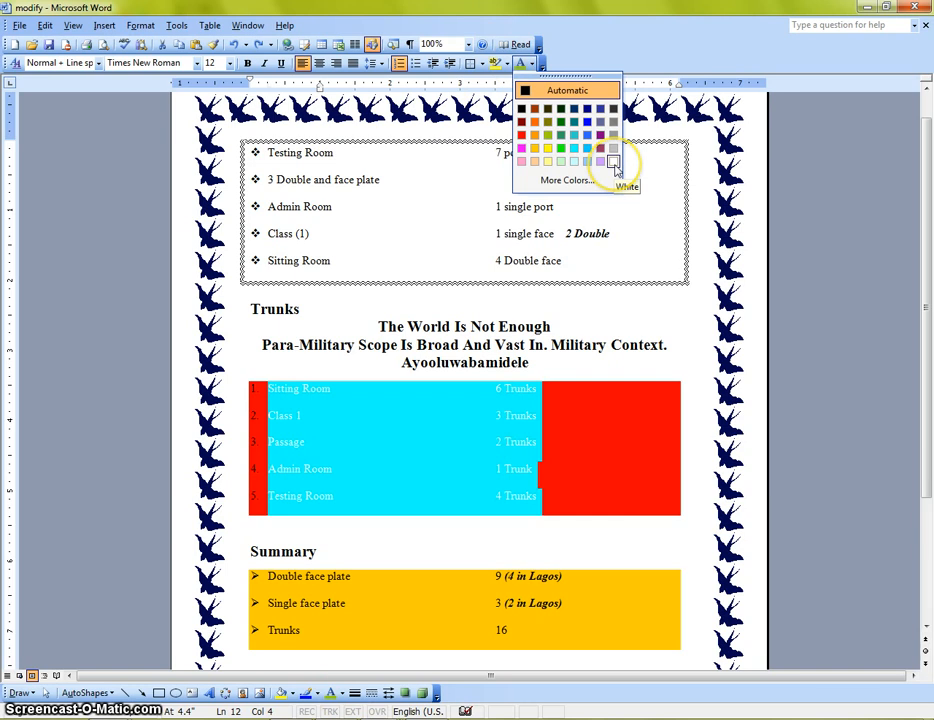
left_click(596, 398)
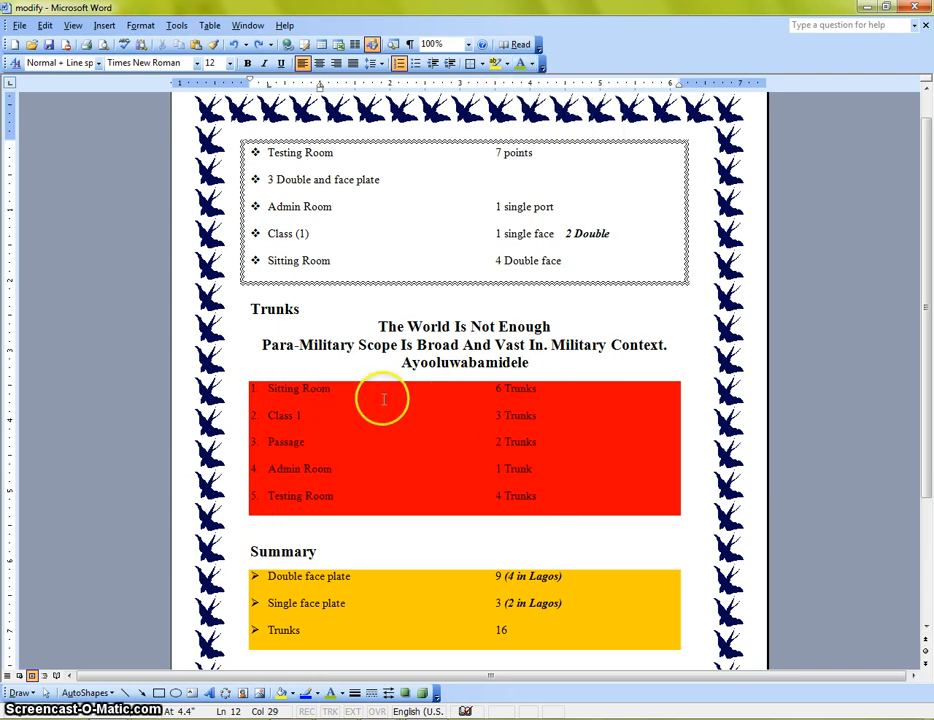
Set the font color of all five numbered items in the red-shaded Trunks list to White.
left_click_drag(254, 386, 555, 512)
left_click(532, 64)
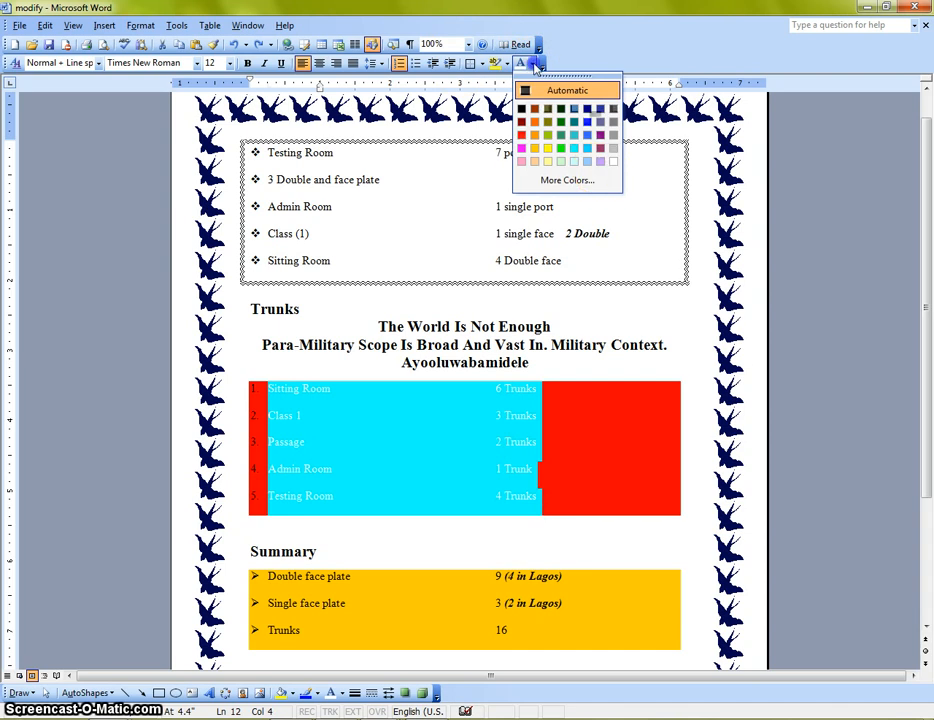
left_click(612, 162)
left_click(566, 422)
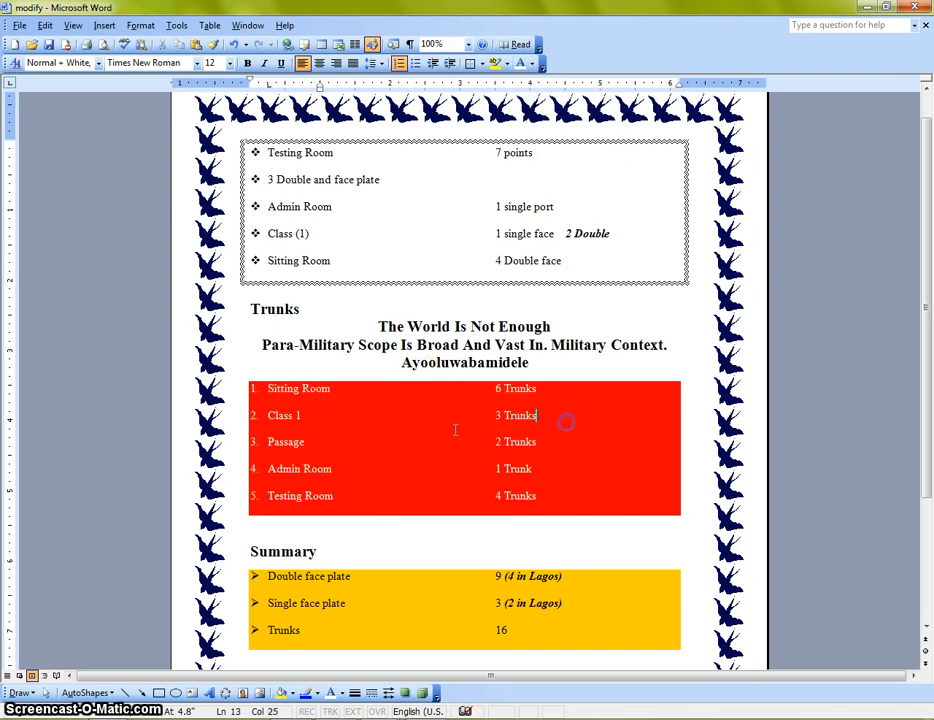
Set the font color of the three bulleted items under Summary to Red.
left_click_drag(268, 576, 539, 630)
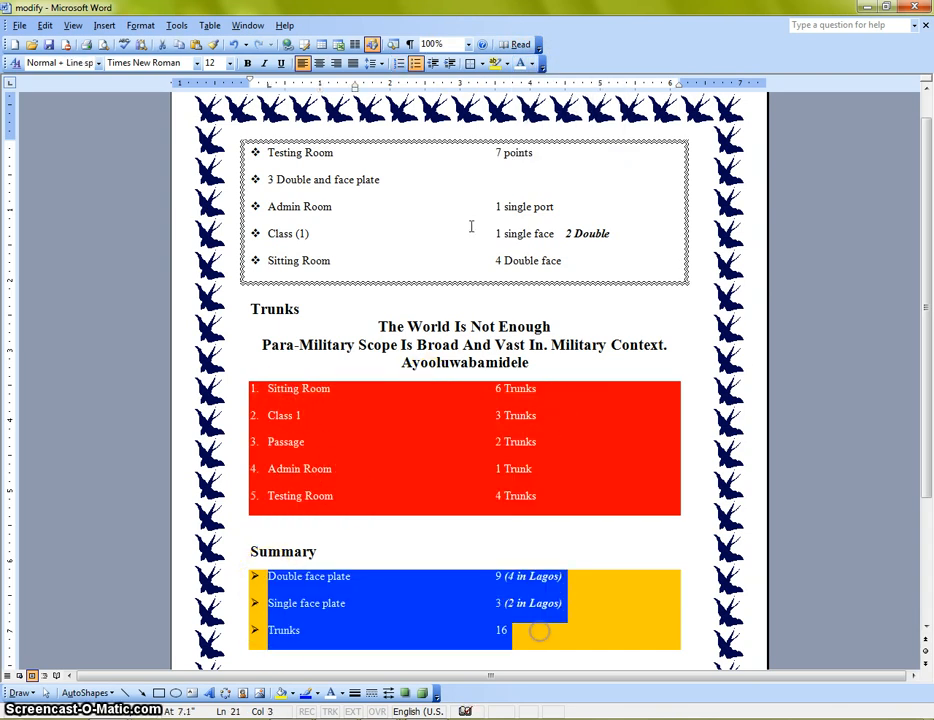
left_click(535, 64)
left_click(521, 133)
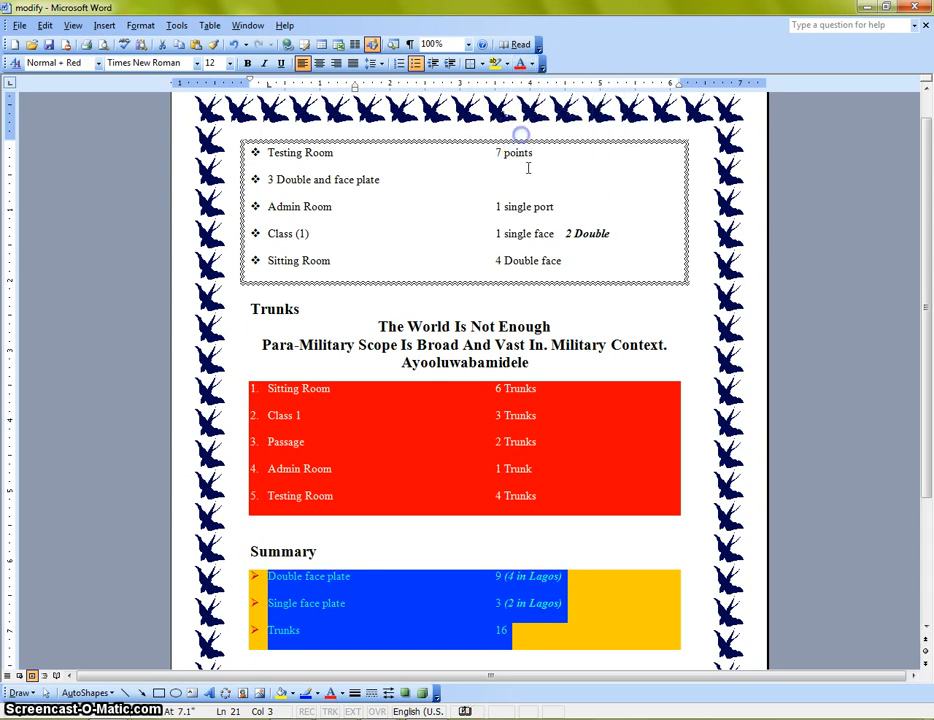
left_click(632, 607)
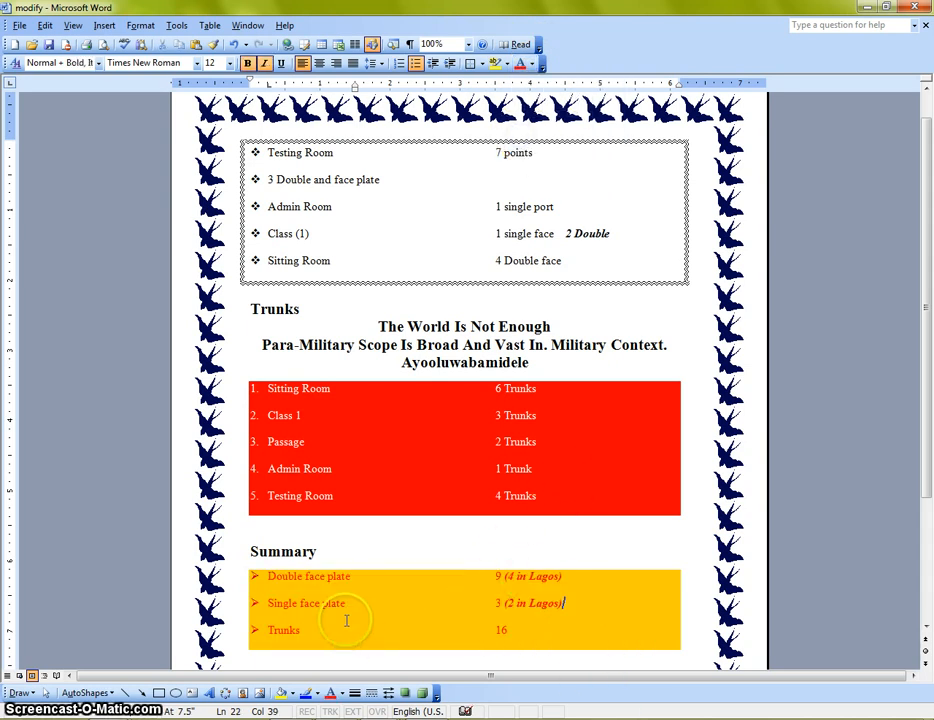